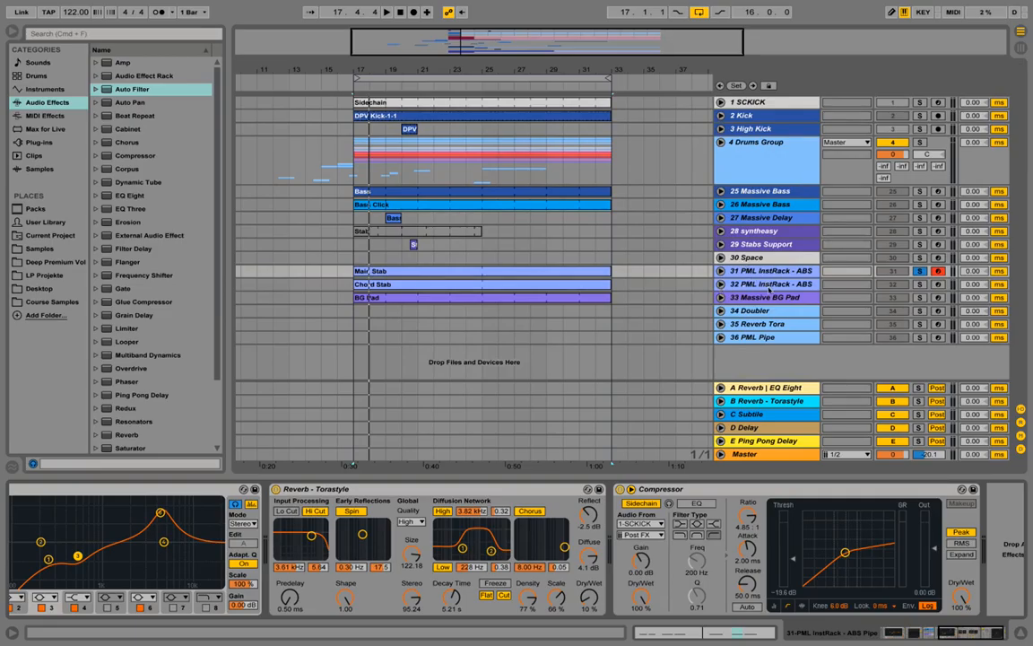
Step: Insert a new MIDI track below track 32 and load the Massive plug-in onto it
{"action": "left_click", "coordinate": [733, 284]}
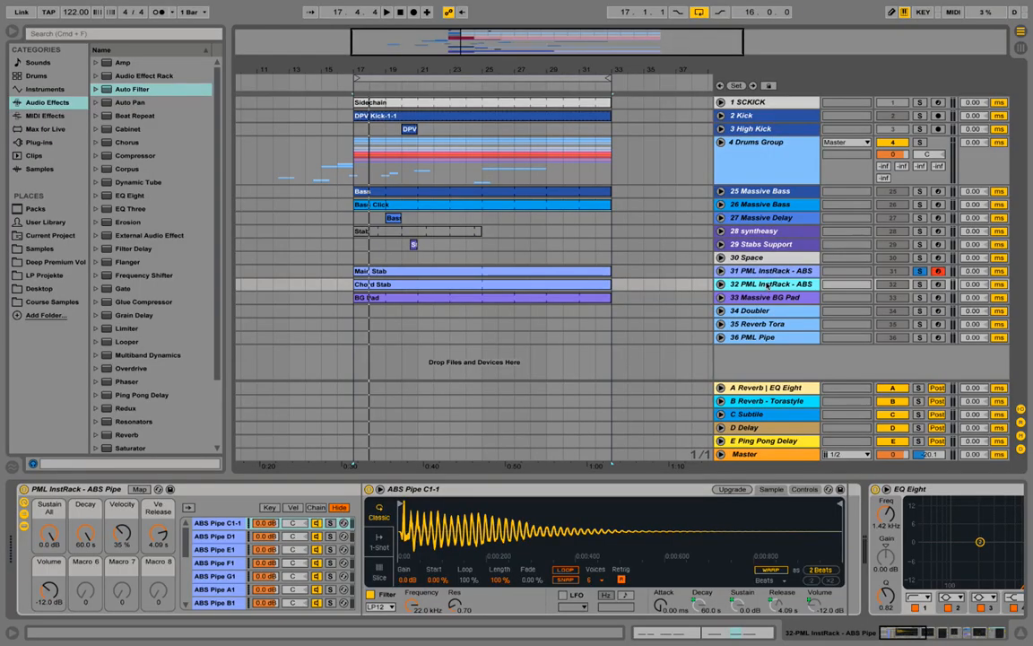
{"action": "right_click", "coordinate": [766, 285]}
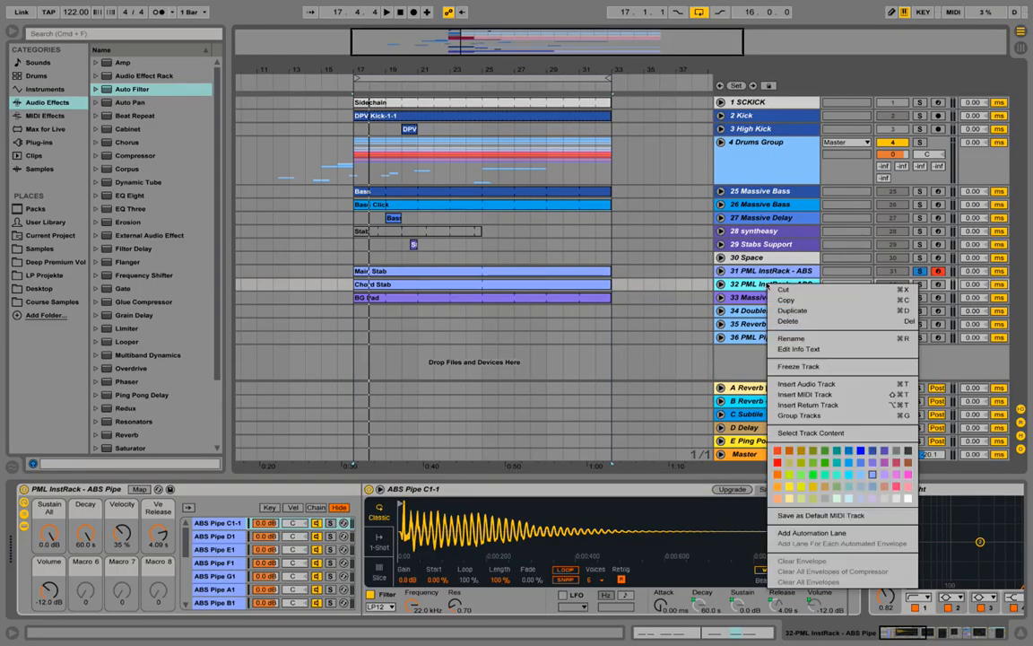
{"action": "left_click", "coordinate": [854, 392]}
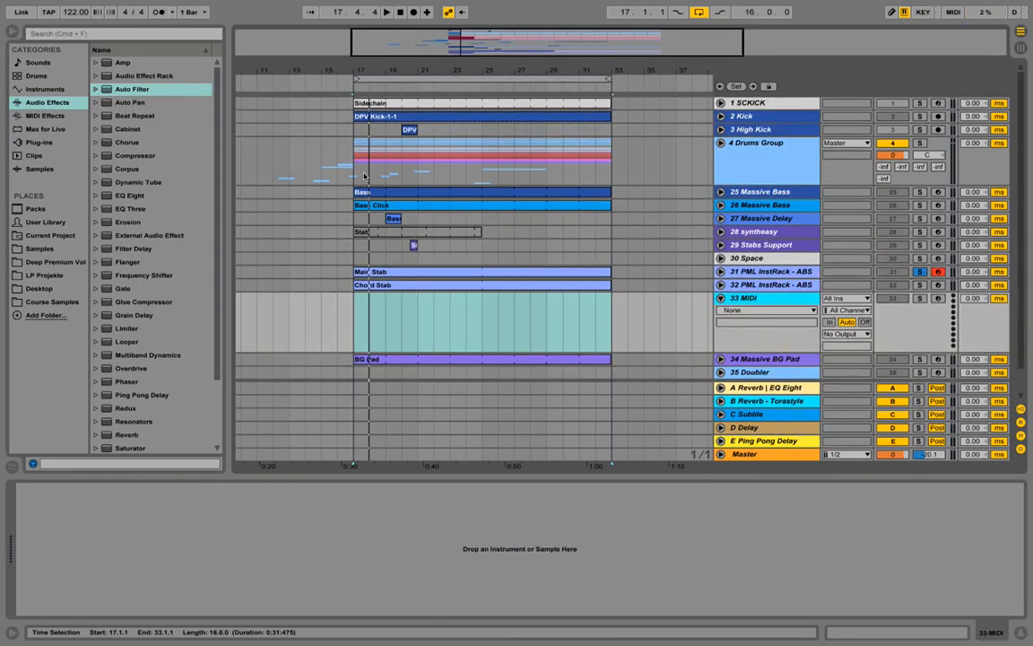
{"action": "left_click", "coordinate": [36, 143]}
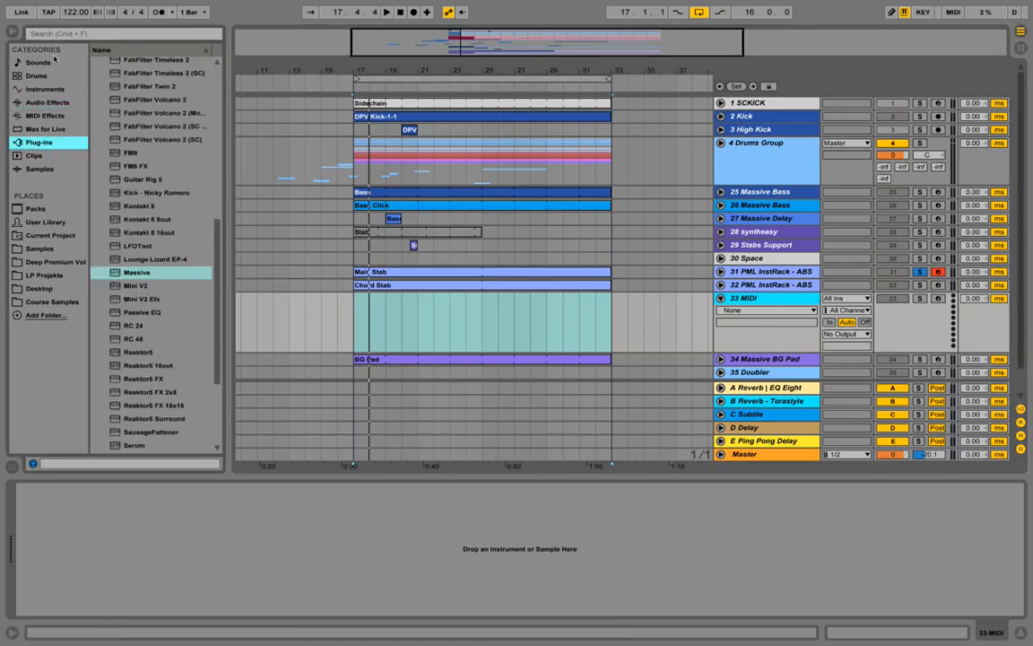
{"action": "left_click_drag", "start_coordinate": [133, 276], "coordinate": [173, 549]}
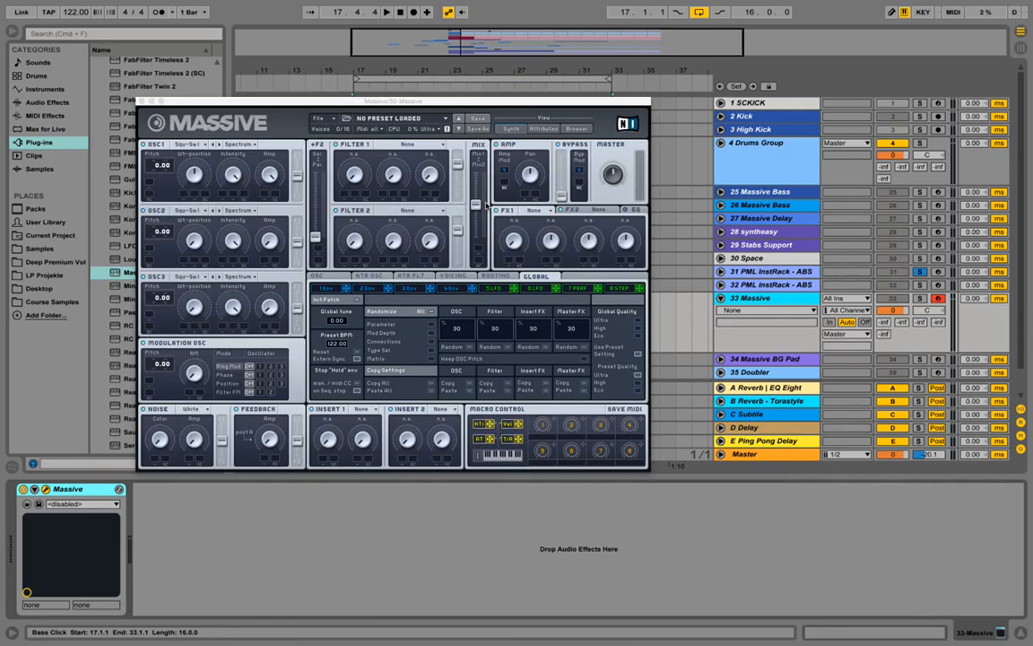
Step: Load the "53 - Massive" preset from the Melodic Techno Giants FILES folder in Massive and return to its synth view
{"action": "left_click", "coordinate": [574, 128]}
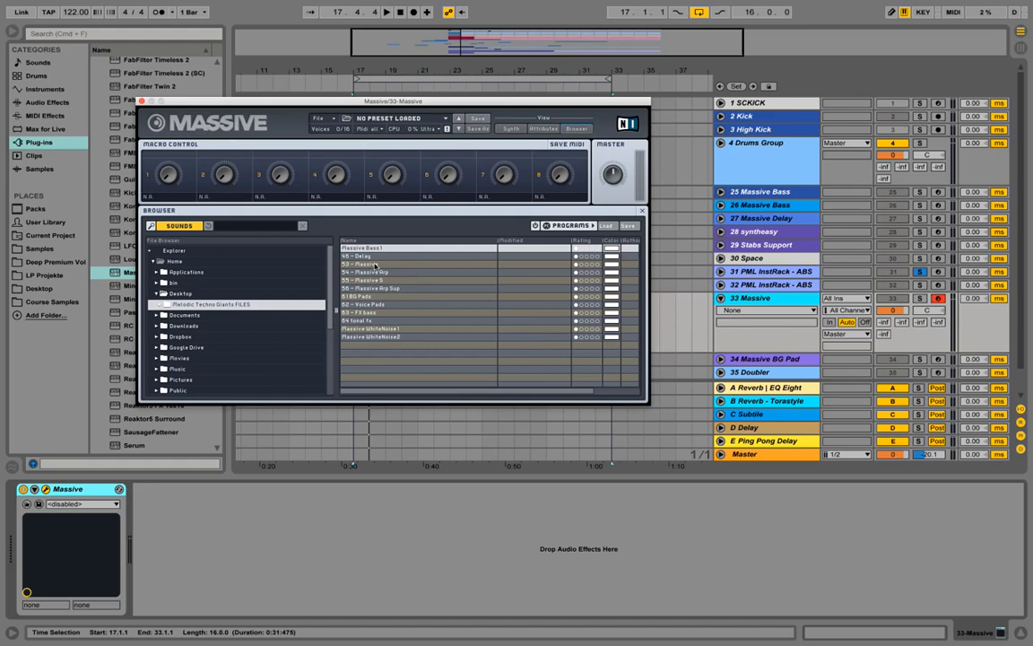
{"action": "left_click", "coordinate": [375, 265]}
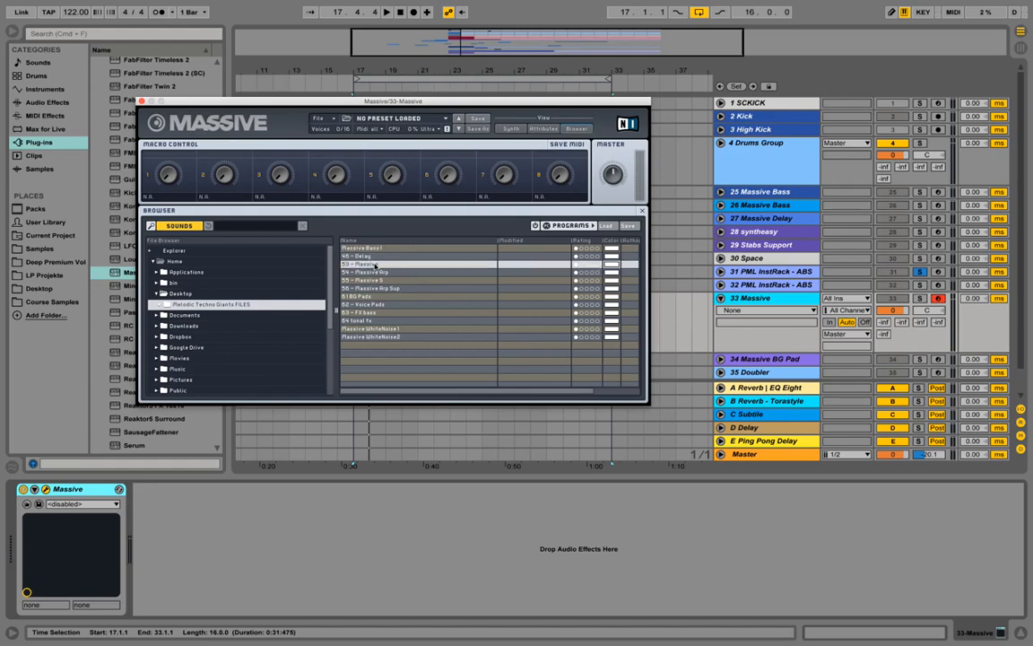
{"action": "double_click", "coordinate": [375, 265]}
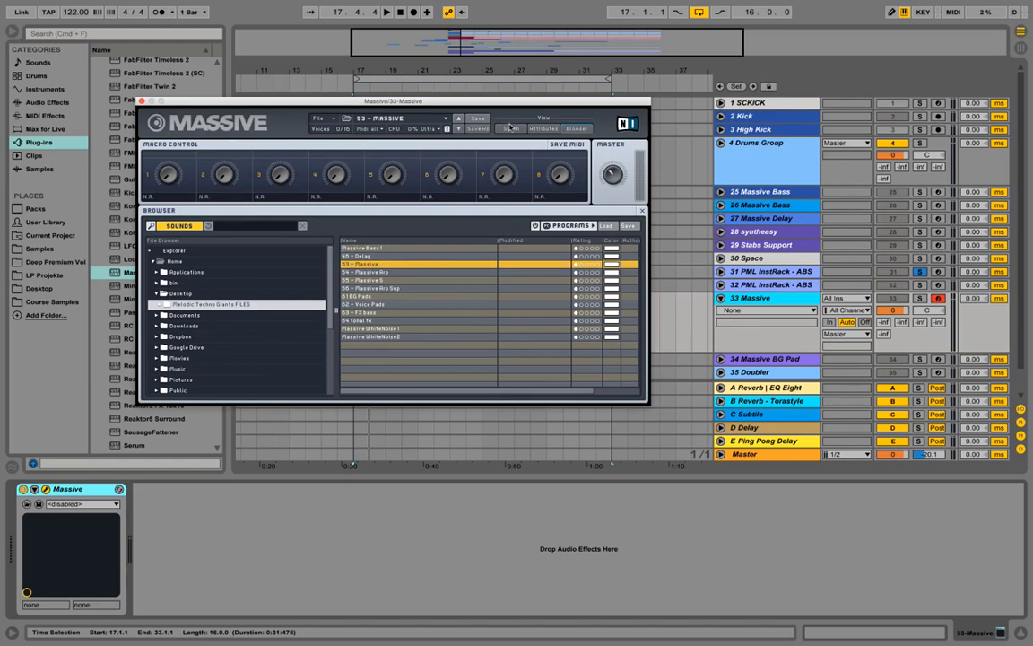
{"action": "left_click", "coordinate": [508, 129]}
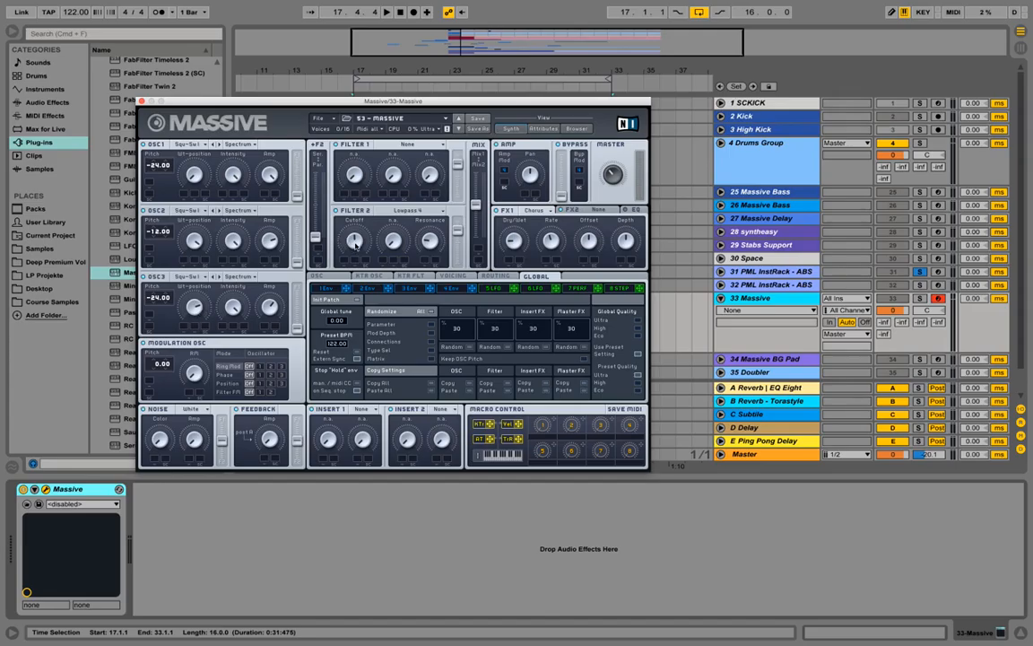
Step: Lower the Massive track's volume to -12.0 dB, audition a note, and close the plug-in window
{"action": "left_click_drag", "start_coordinate": [906, 311], "coordinate": [906, 334]}
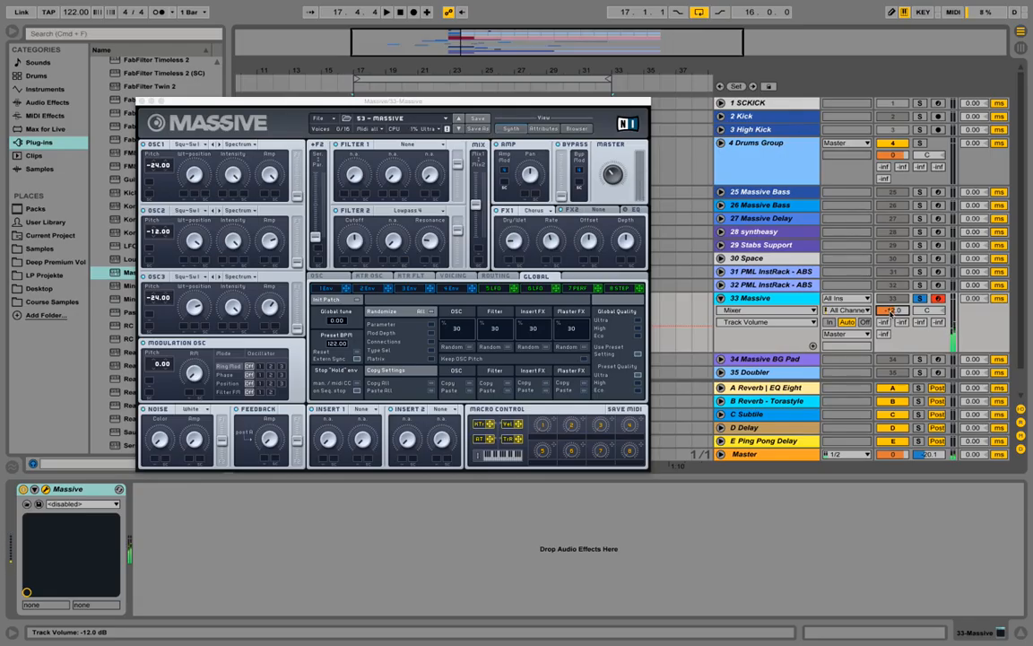
{"action": "key", "text": "z"}
{"action": "left_click", "coordinate": [141, 102]}
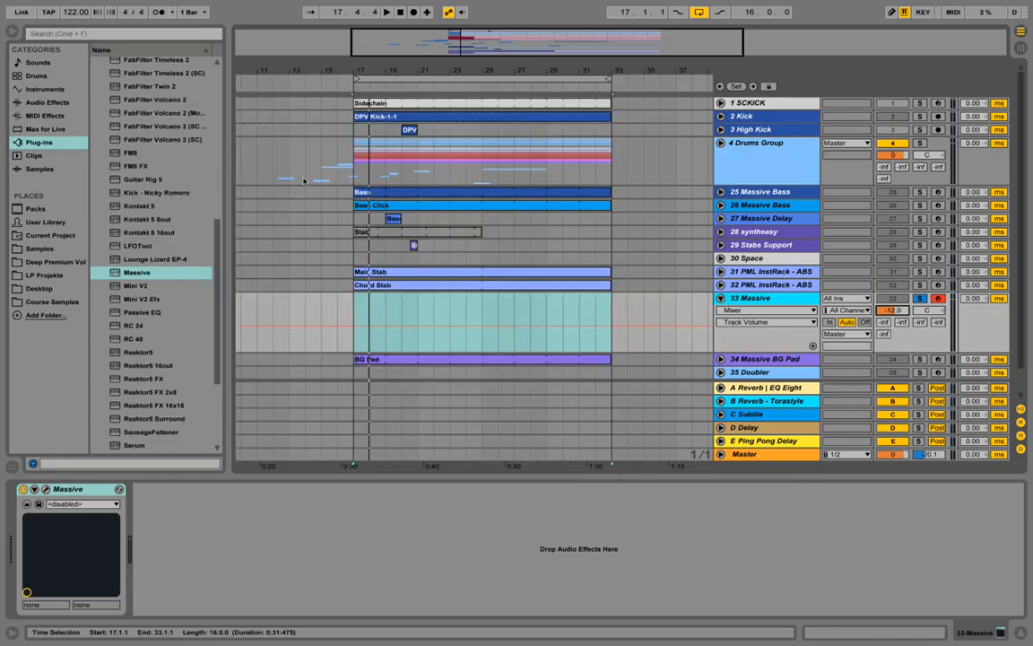
Step: Copy the last EQ Eight and the sidechain Compressor from track 32 to the 33 Massive track
{"action": "left_click", "coordinate": [769, 285]}
{"action": "double_click", "coordinate": [79, 492]}
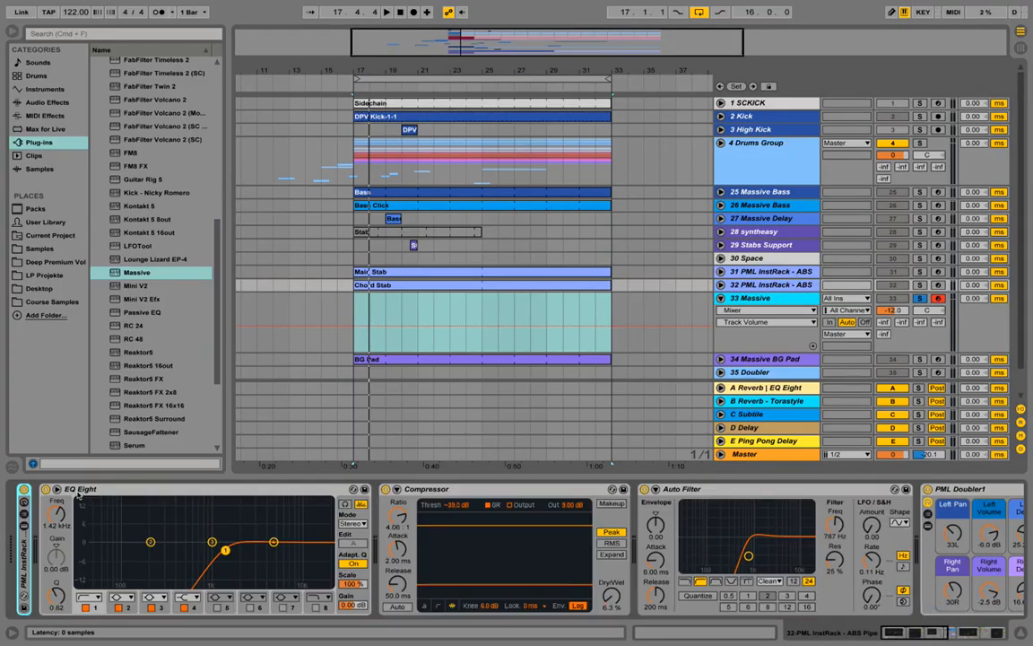
{"action": "double_click", "coordinate": [165, 491]}
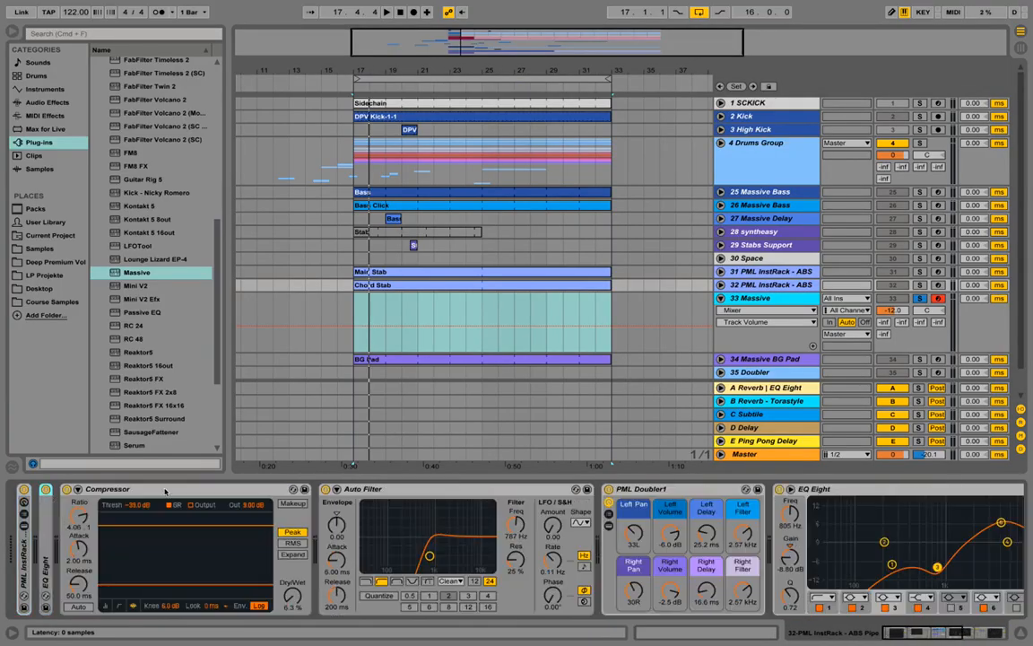
{"action": "double_click", "coordinate": [165, 490]}
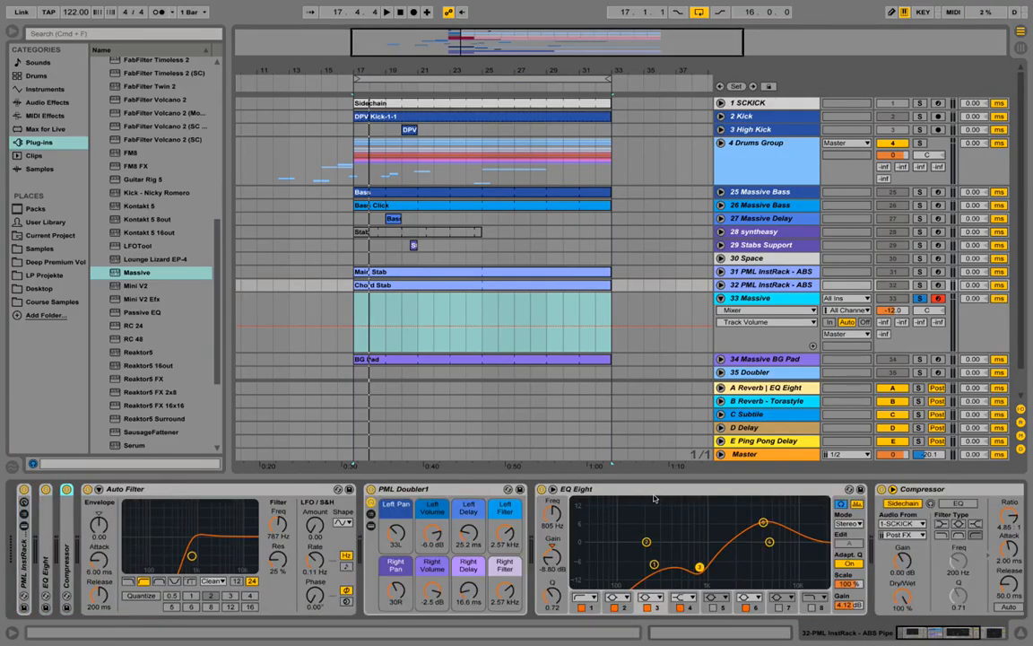
{"action": "left_click", "coordinate": [743, 490]}
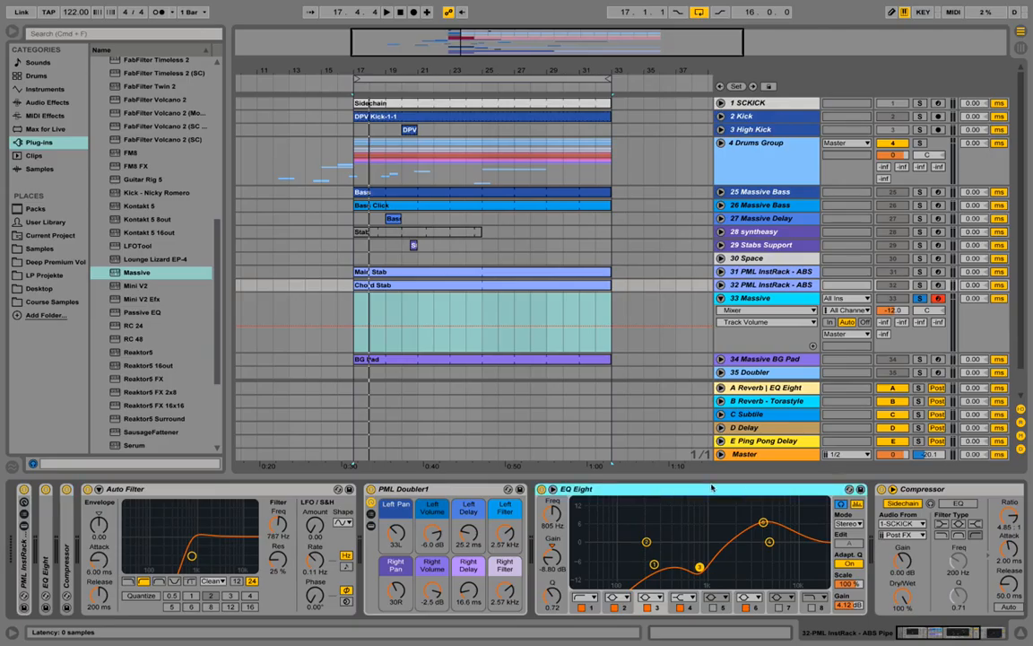
{"action": "left_click", "coordinate": [952, 489], "text": "shift"}
{"action": "left_click", "coordinate": [958, 639]}
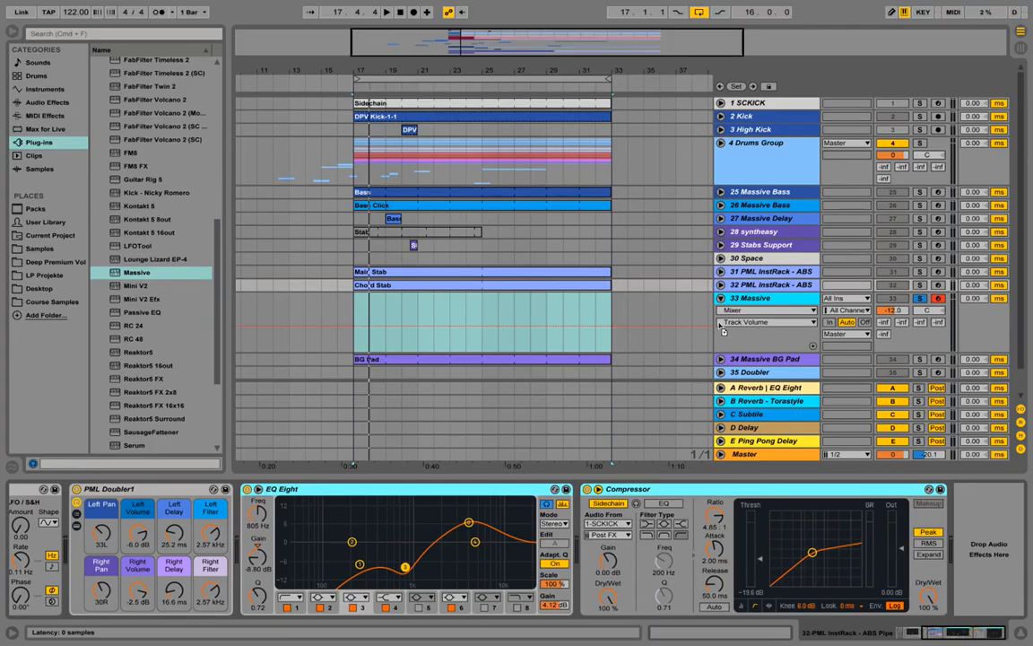
{"action": "left_click", "coordinate": [751, 301]}
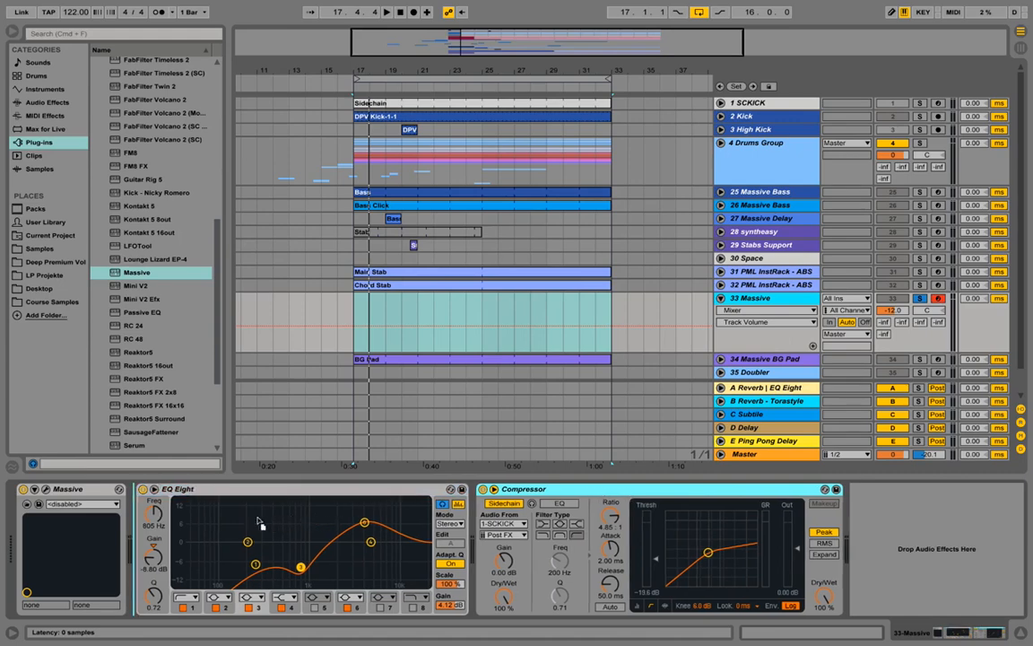
Step: Move EQ Eight after the Compressor with low cut 110 Hz, mid dip -4.83 dB at 646 Hz, and high boost 2.11 dB at 4.49 kHz
{"action": "left_click_drag", "start_coordinate": [297, 494], "coordinate": [807, 515]}
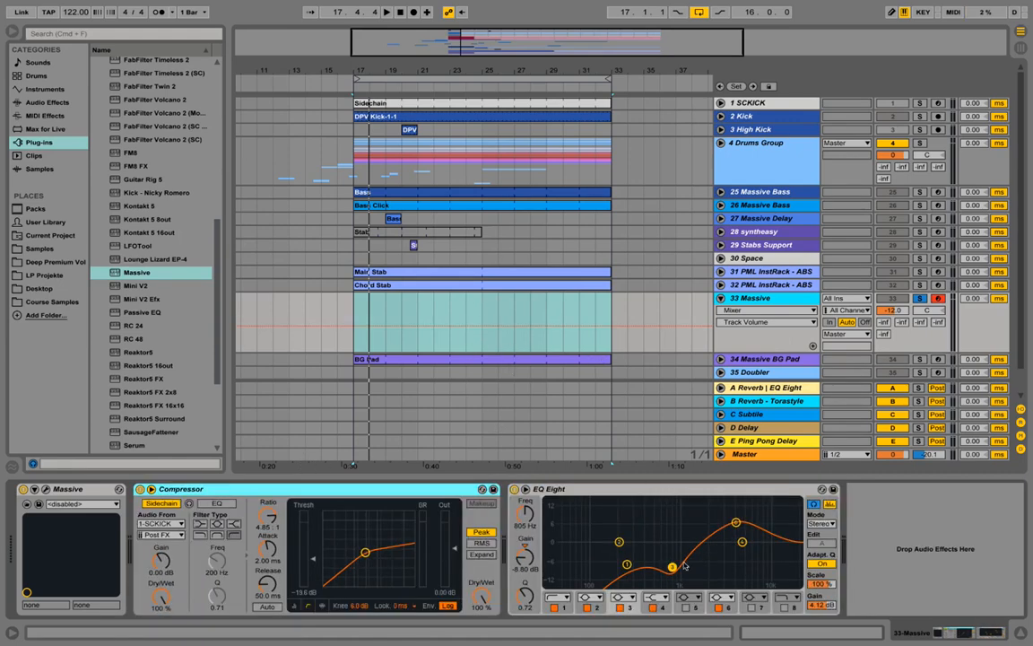
{"action": "left_click_drag", "start_coordinate": [736, 522], "coordinate": [738, 537]}
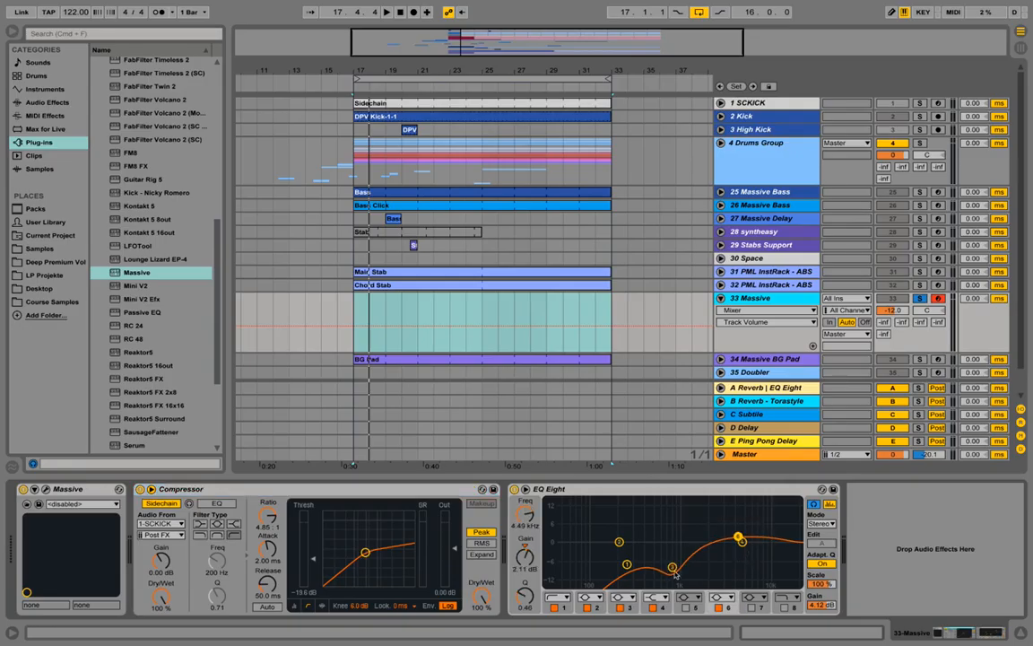
{"action": "left_click_drag", "start_coordinate": [672, 568], "coordinate": [597, 559]}
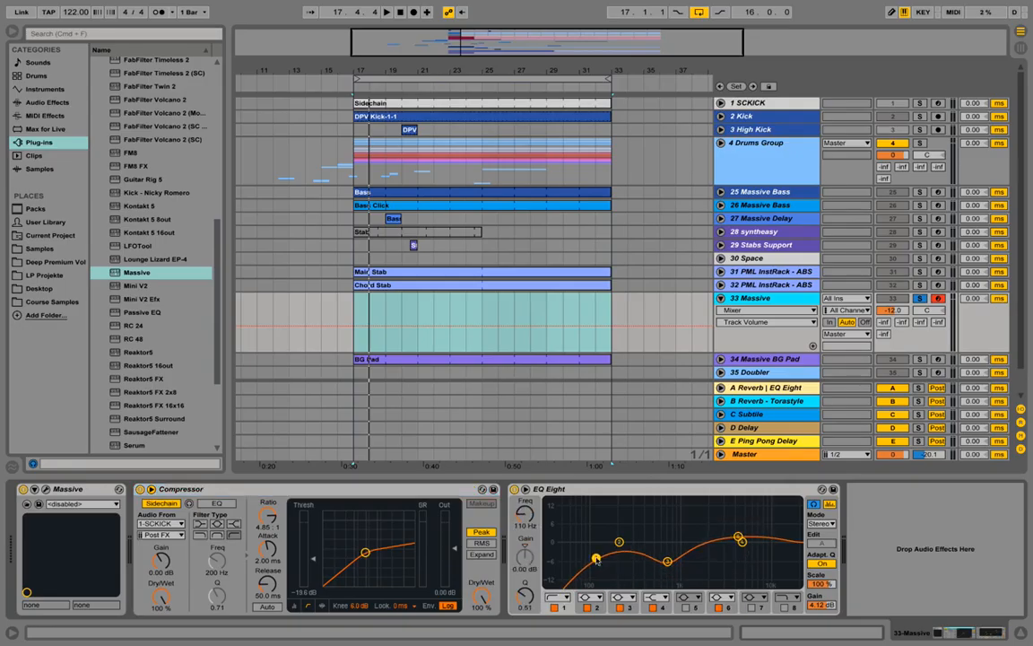
{"action": "left_click_drag", "start_coordinate": [667, 561], "coordinate": [664, 556]}
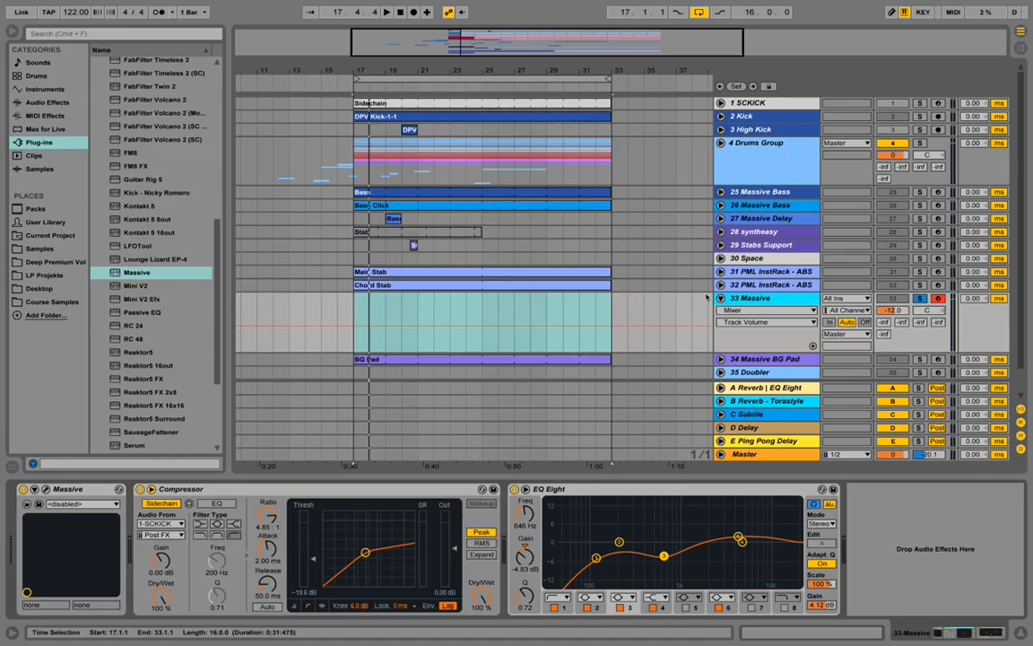
Step: Rename the 33 Massive track to "# Massive Pad Bass"
{"action": "right_click", "coordinate": [779, 301]}
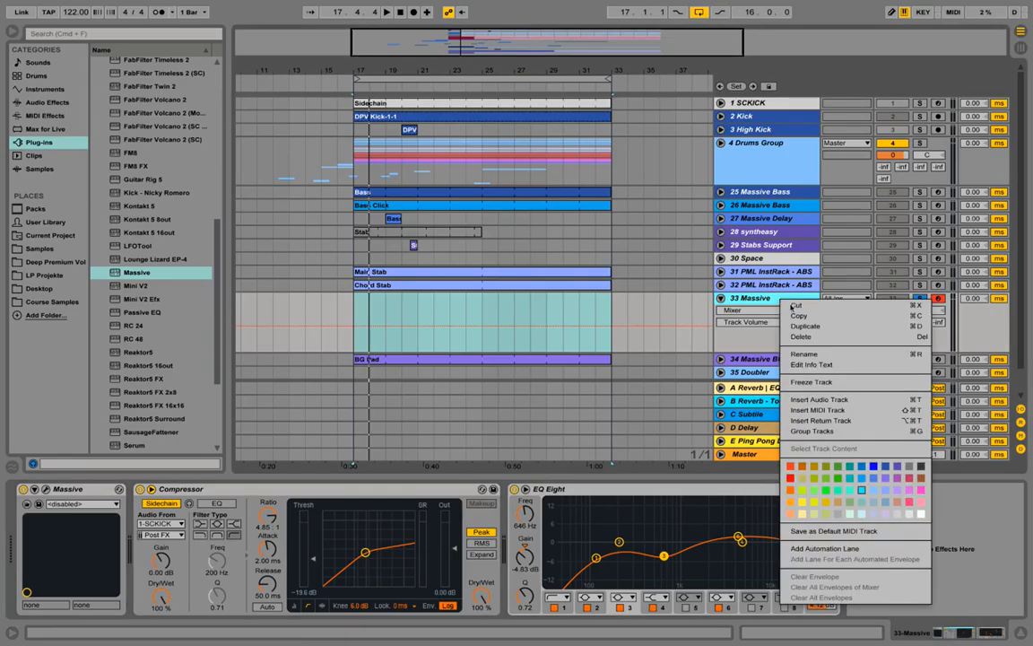
{"action": "left_click", "coordinate": [825, 350]}
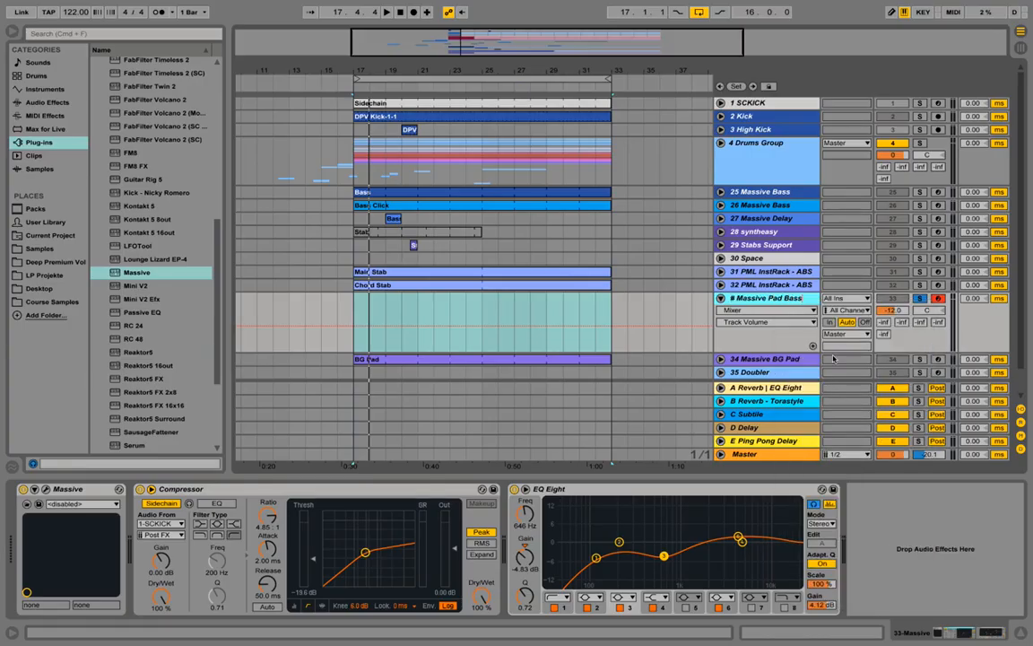
{"action": "key", "text": "Return"}
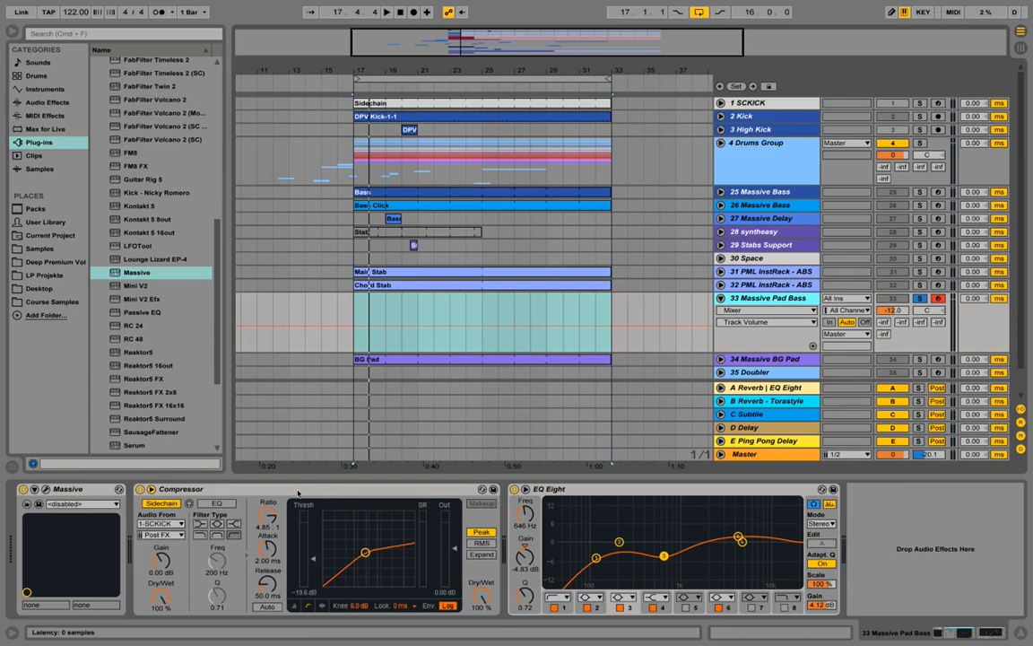
Step: Duplicate the Compressor on the Massive Pad Bass track and set the copy's sidechain source to 25 Massive Bass
{"action": "right_click", "coordinate": [298, 492]}
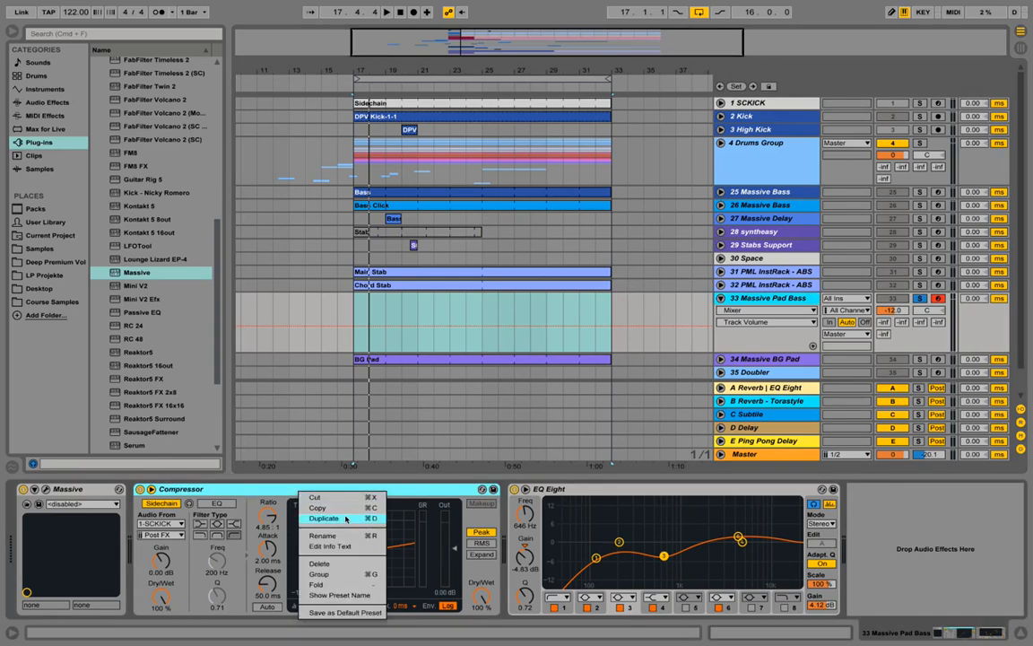
{"action": "key", "text": "Escape"}
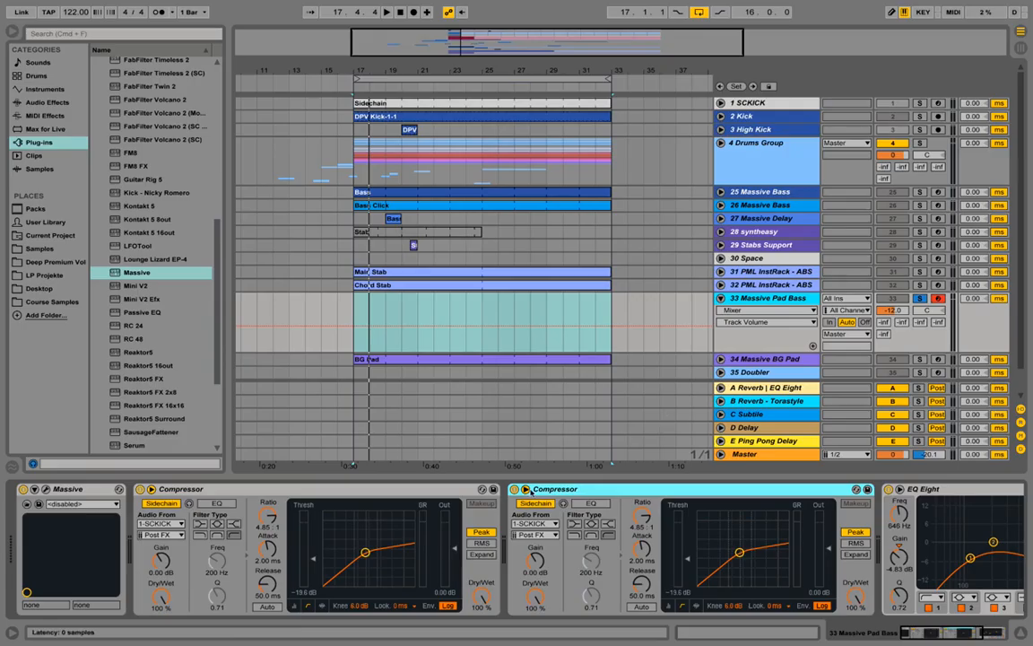
{"action": "left_click", "coordinate": [535, 523]}
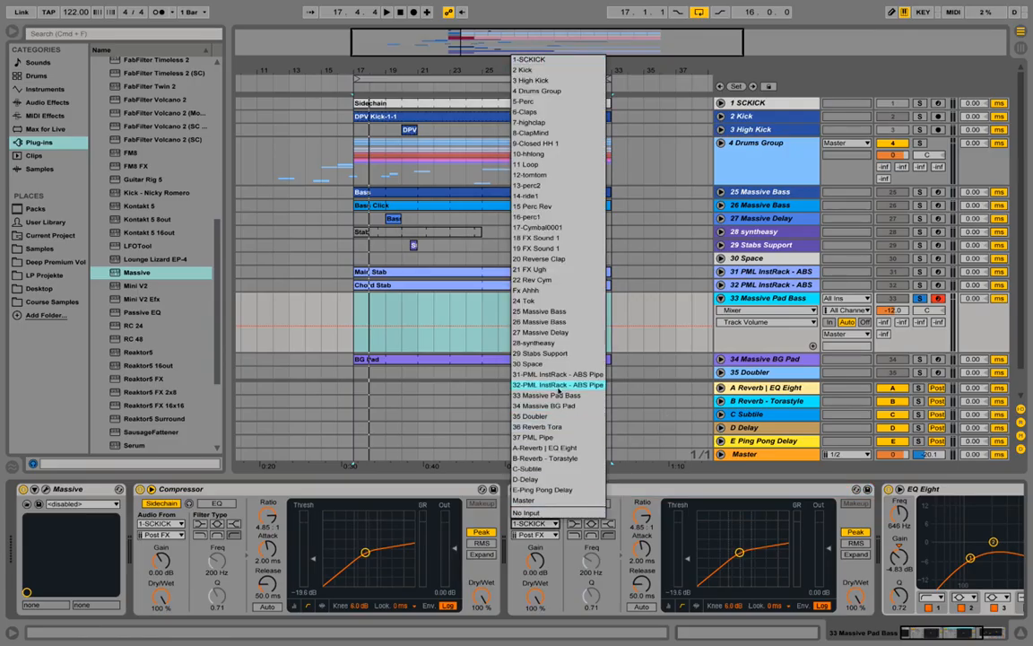
{"action": "left_click", "coordinate": [557, 315]}
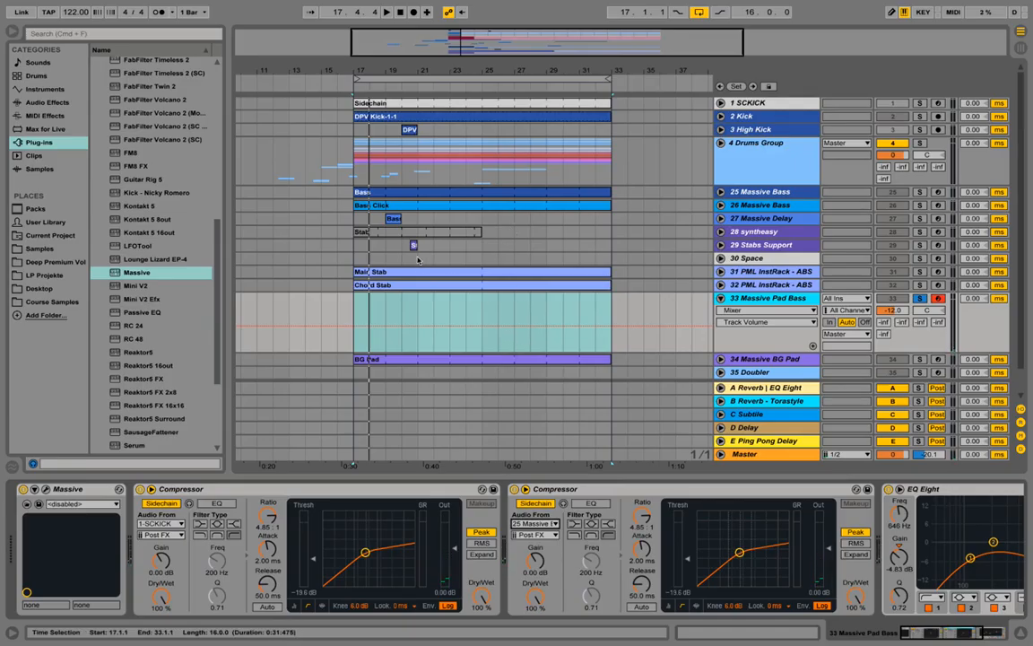
Step: During playback, set the second Compressor's threshold to -24.7 dB and its ratio to 5.25 : 1
{"action": "key", "text": "space"}
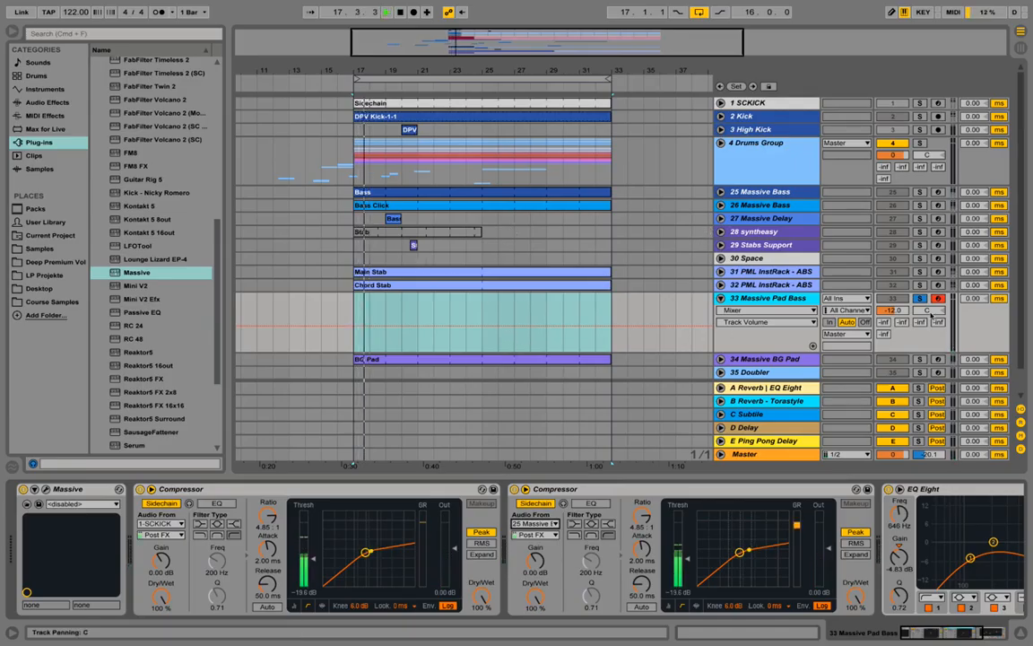
{"action": "left_click", "coordinate": [688, 558]}
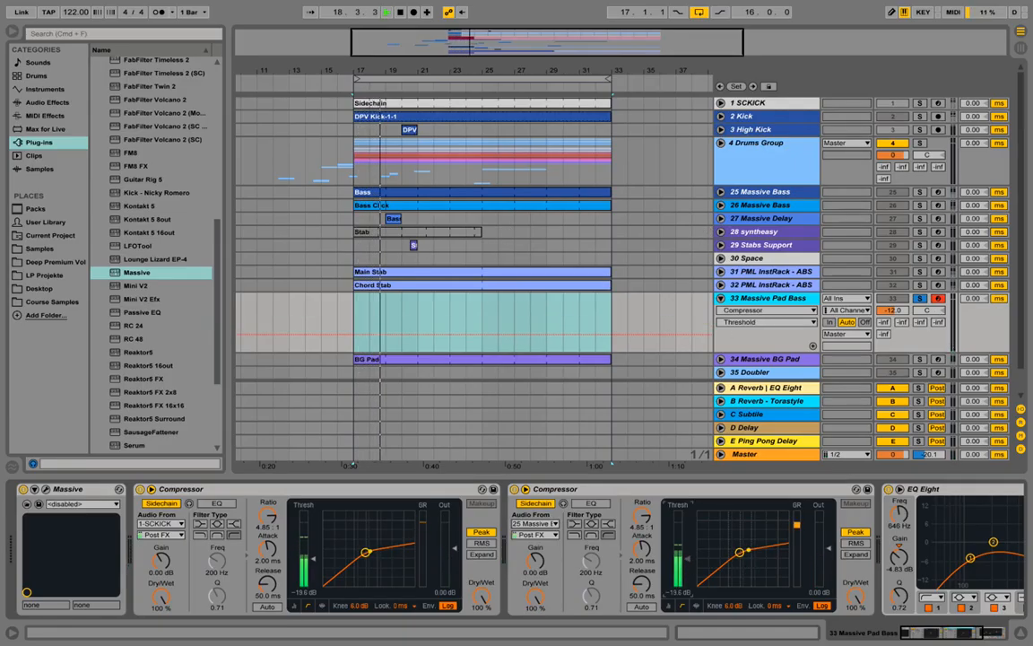
{"action": "left_click_drag", "start_coordinate": [642, 518], "coordinate": [645, 520]}
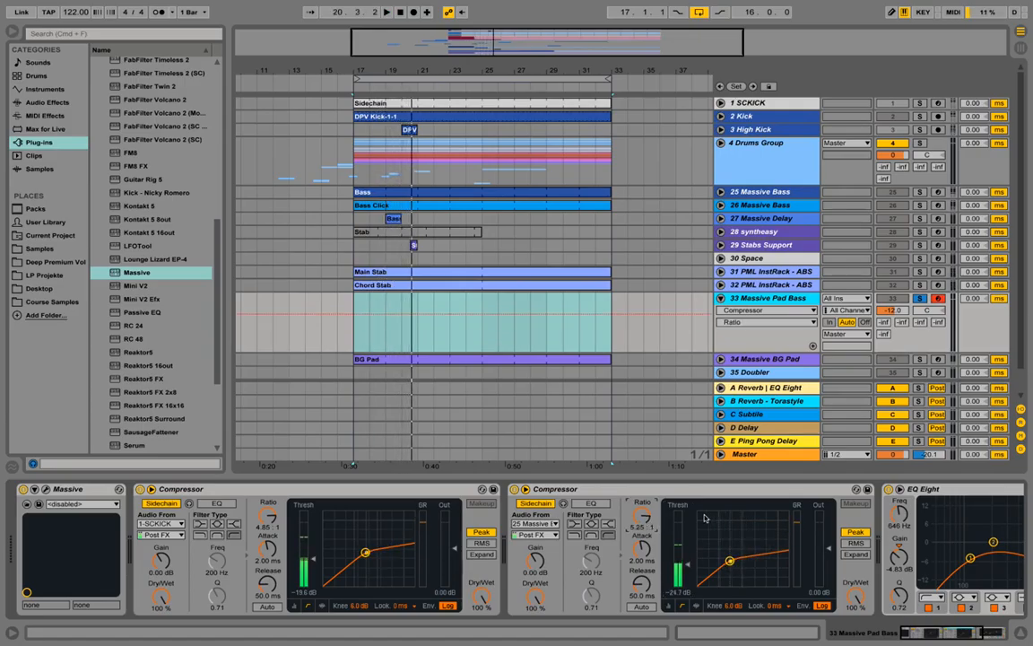
{"action": "key", "text": "space"}
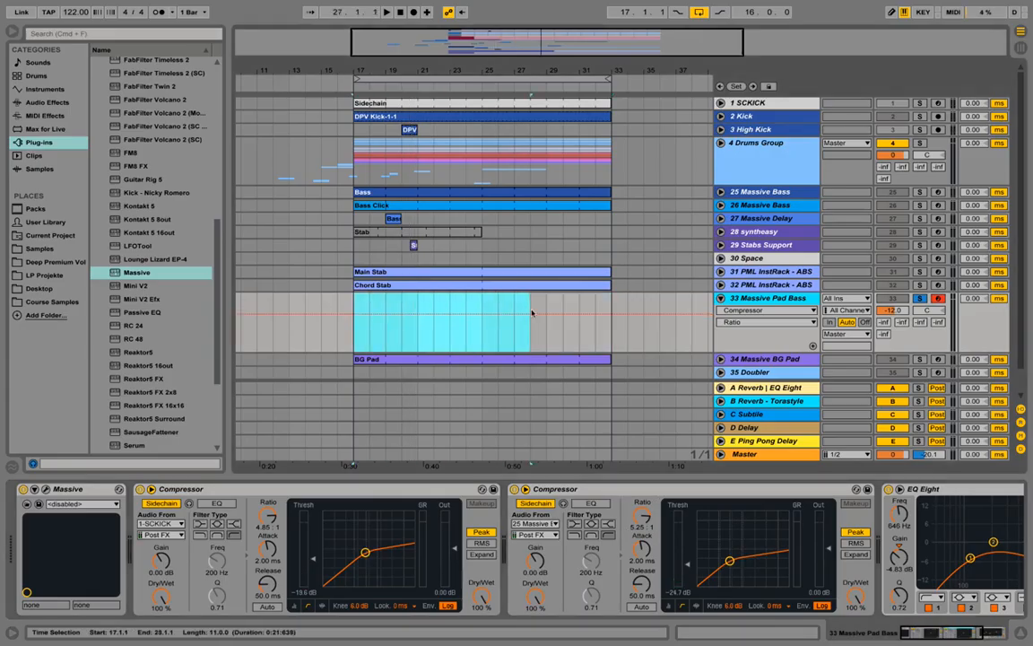
Step: Insert a MIDI clip from bar 17 to bar 33 on the Massive Pad Bass track and name it "Pad Bass"
{"action": "right_click", "coordinate": [591, 300]}
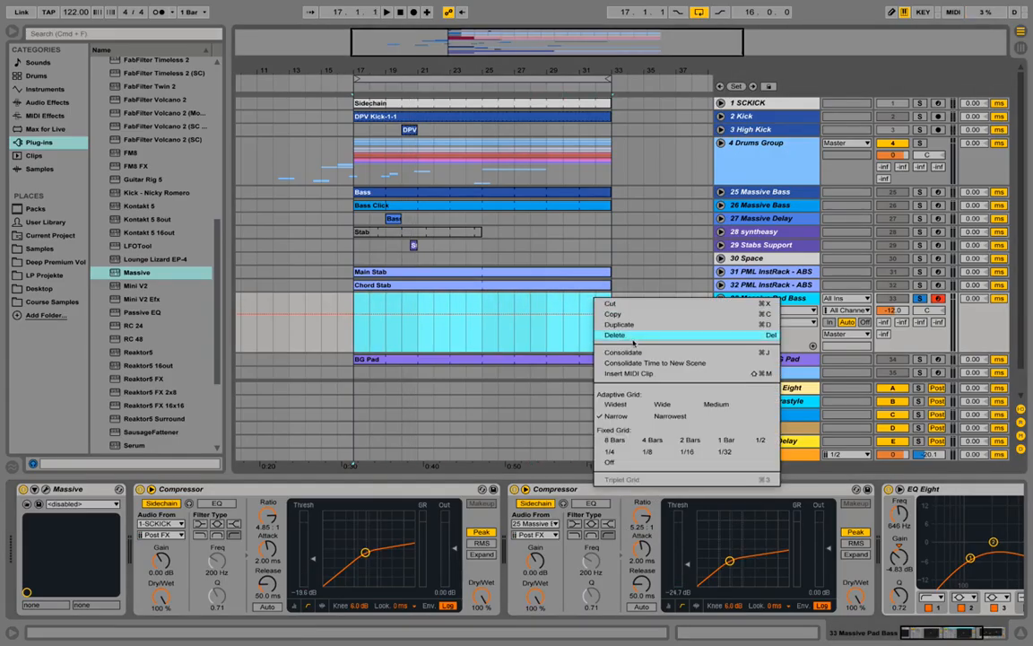
{"action": "left_click", "coordinate": [641, 361]}
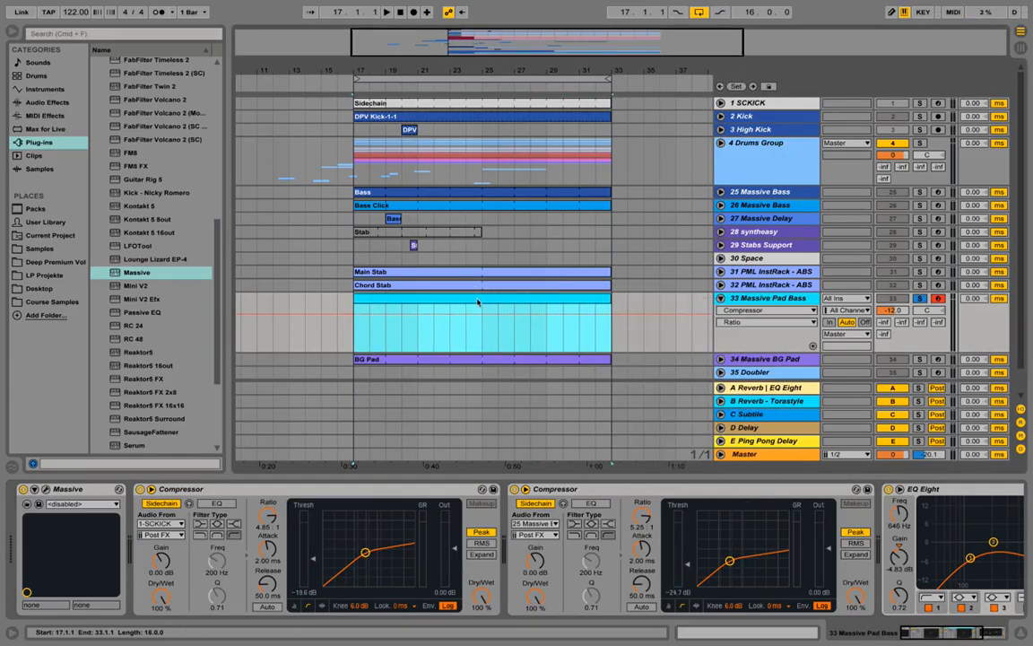
{"action": "right_click", "coordinate": [476, 300]}
{"action": "left_click", "coordinate": [515, 353]}
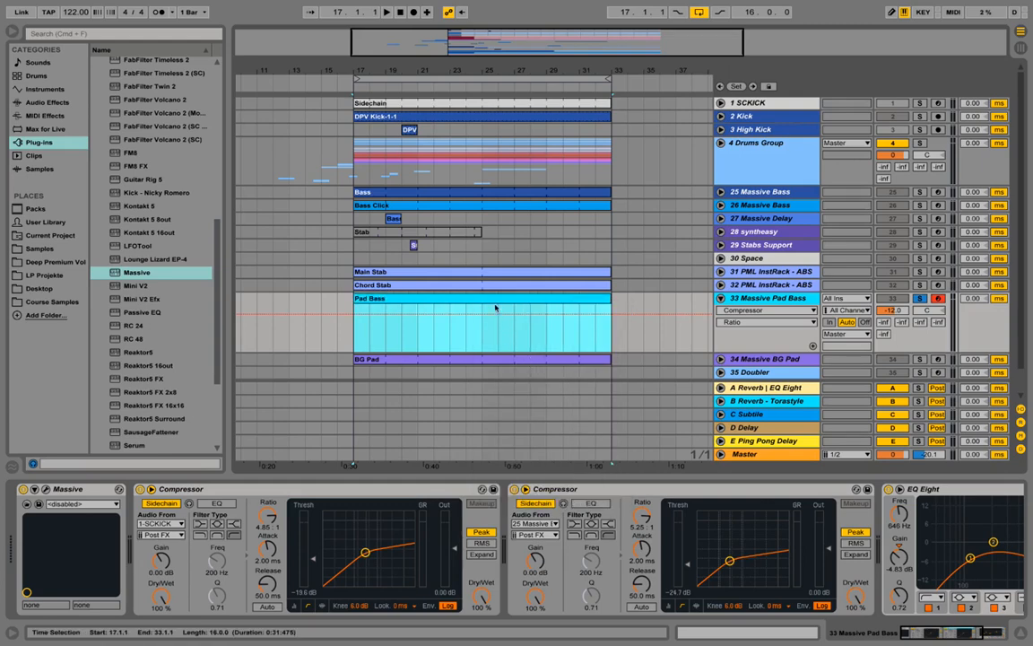
Step: Open the Pad Bass clip and draw a two-bar D#2 note from bar 1 to bar 3
{"action": "double_click", "coordinate": [439, 299]}
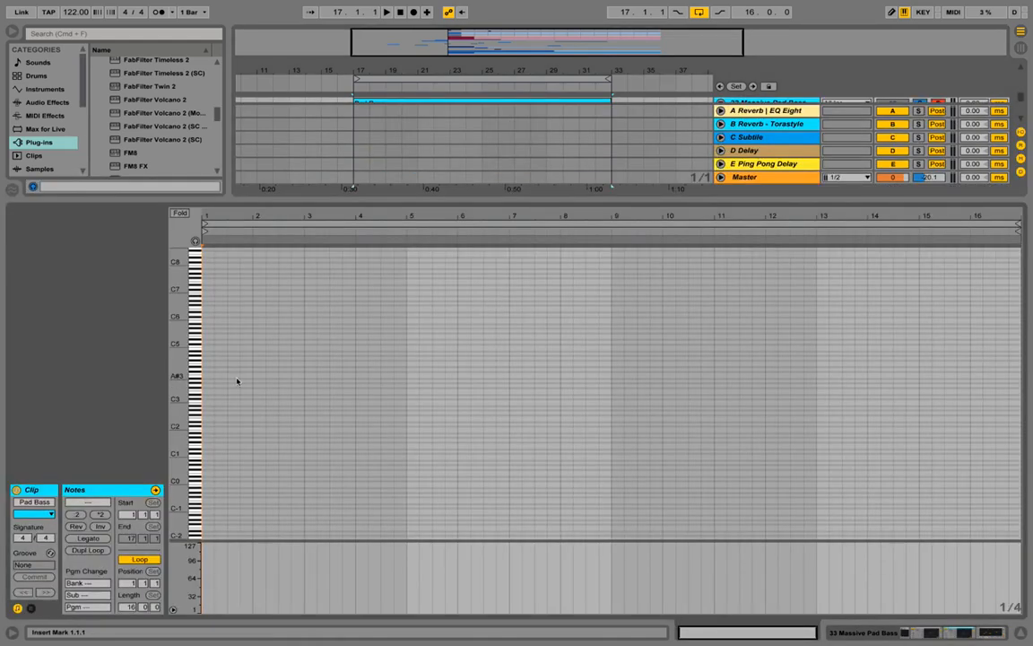
{"action": "left_click_drag", "start_coordinate": [177, 422], "coordinate": [194, 422]}
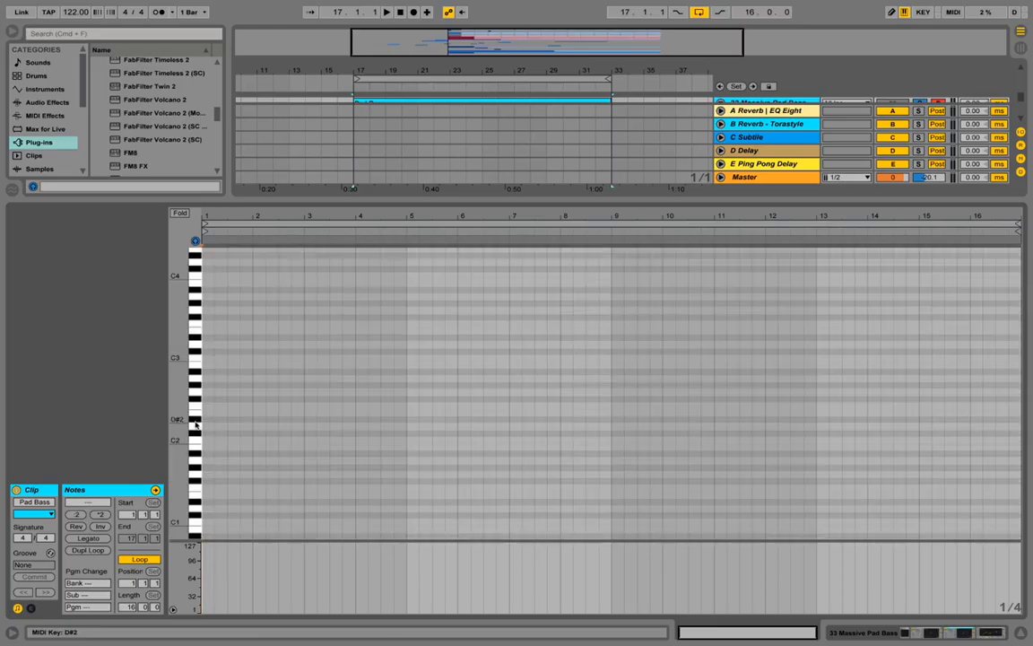
{"action": "left_click", "coordinate": [194, 422]}
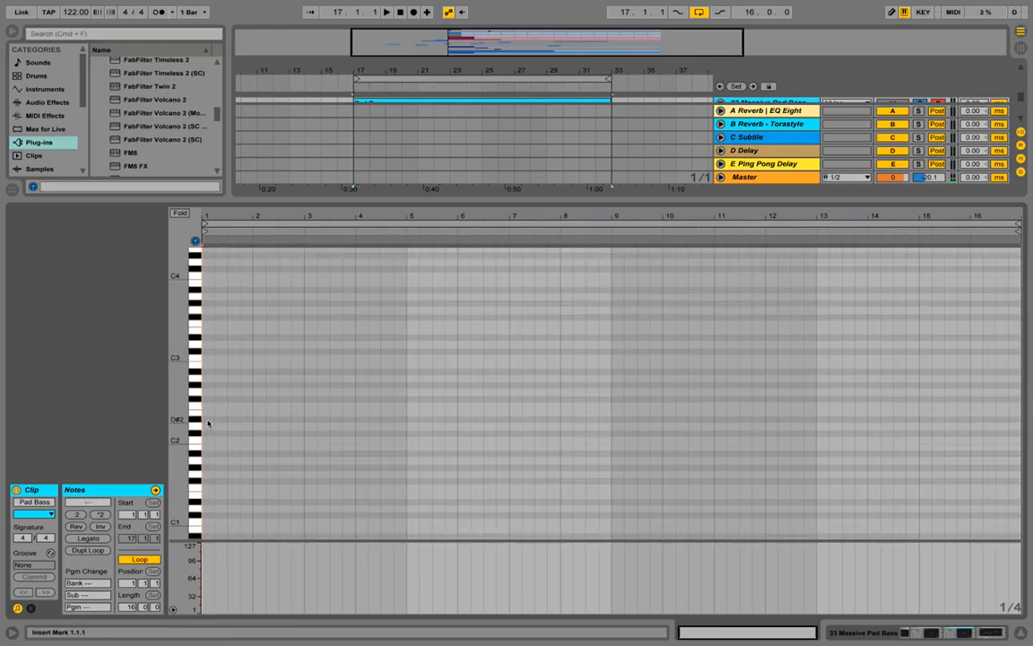
{"action": "double_click", "coordinate": [206, 420]}
{"action": "left_click_drag", "start_coordinate": [213, 418], "coordinate": [405, 419]}
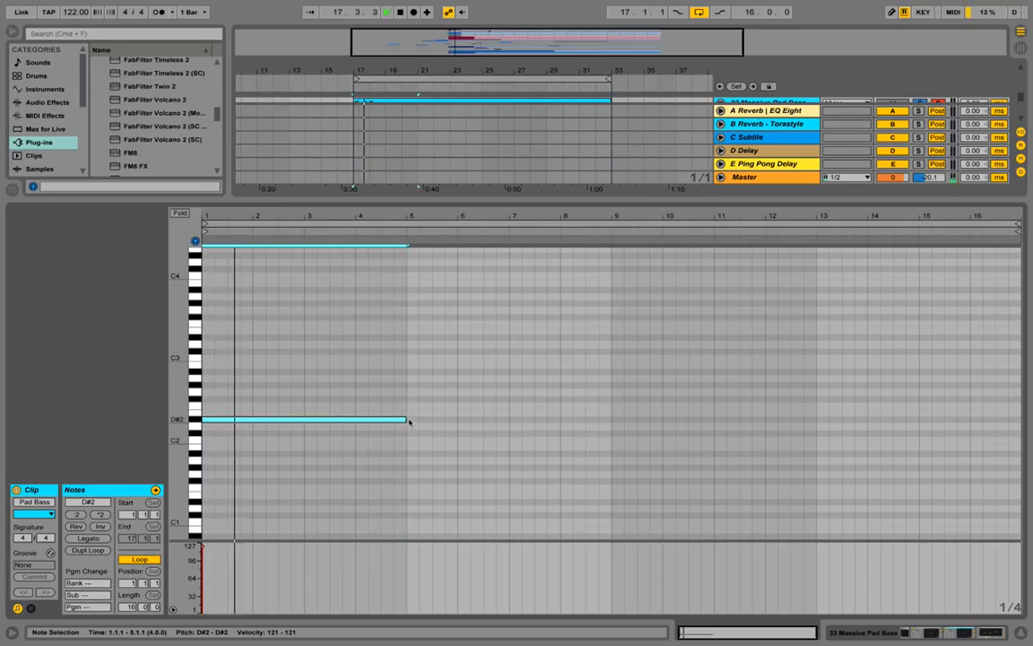
{"action": "left_click_drag", "start_coordinate": [406, 419], "coordinate": [305, 419]}
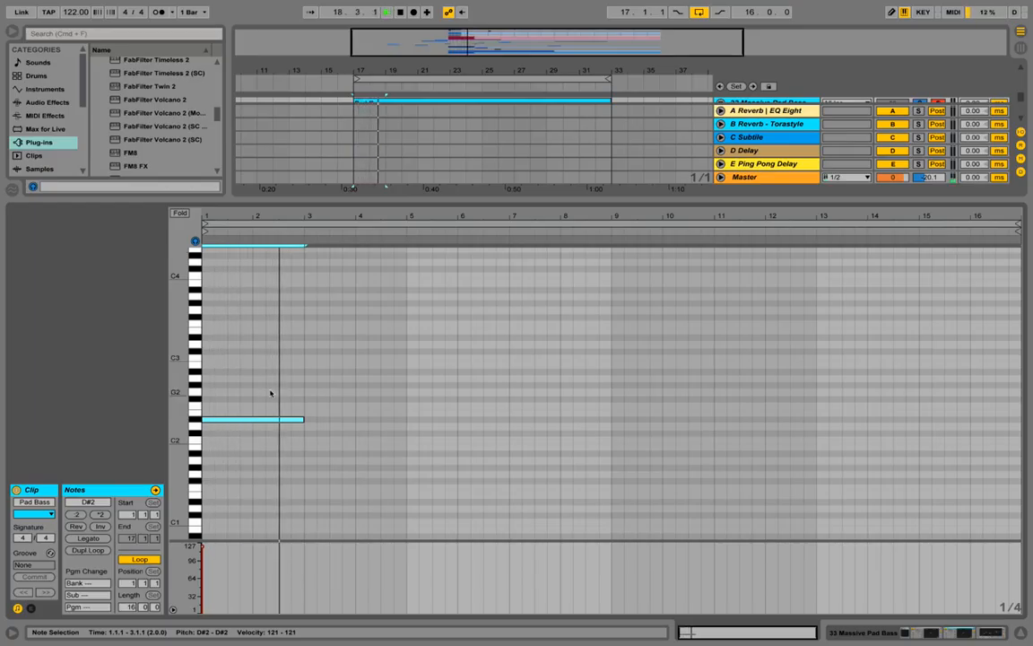
{"action": "key", "text": "space"}
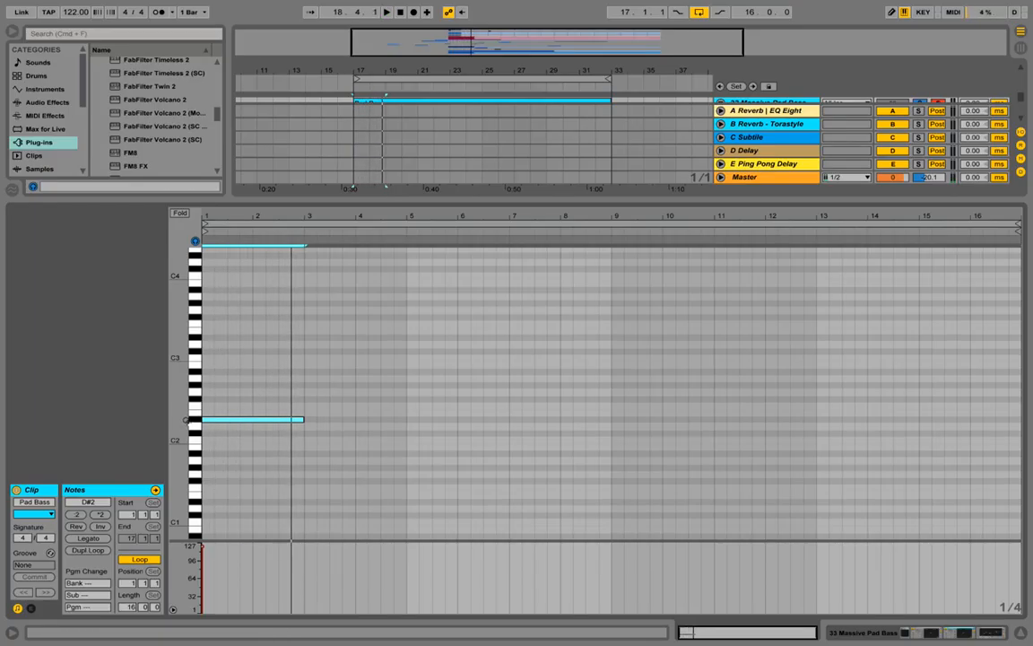
Step: Copy the D#2 note to F2 at bar 3, G#2 at bar 5 and A#1 at bar 7, and play the line back
{"action": "left_click_drag", "start_coordinate": [180, 419], "coordinate": [535, 481]}
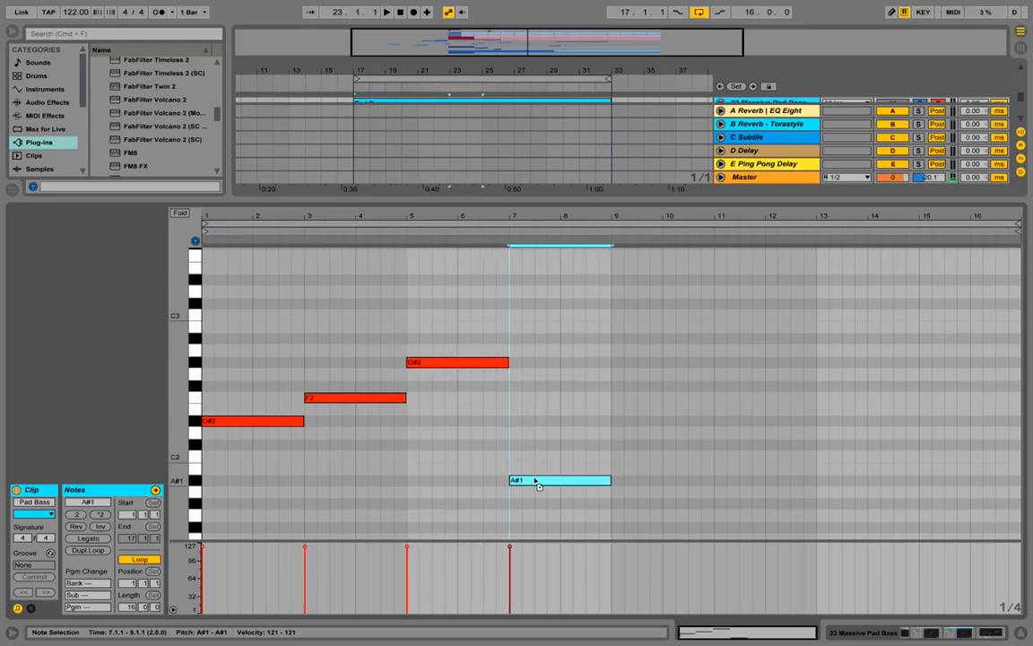
{"action": "key", "text": "space"}
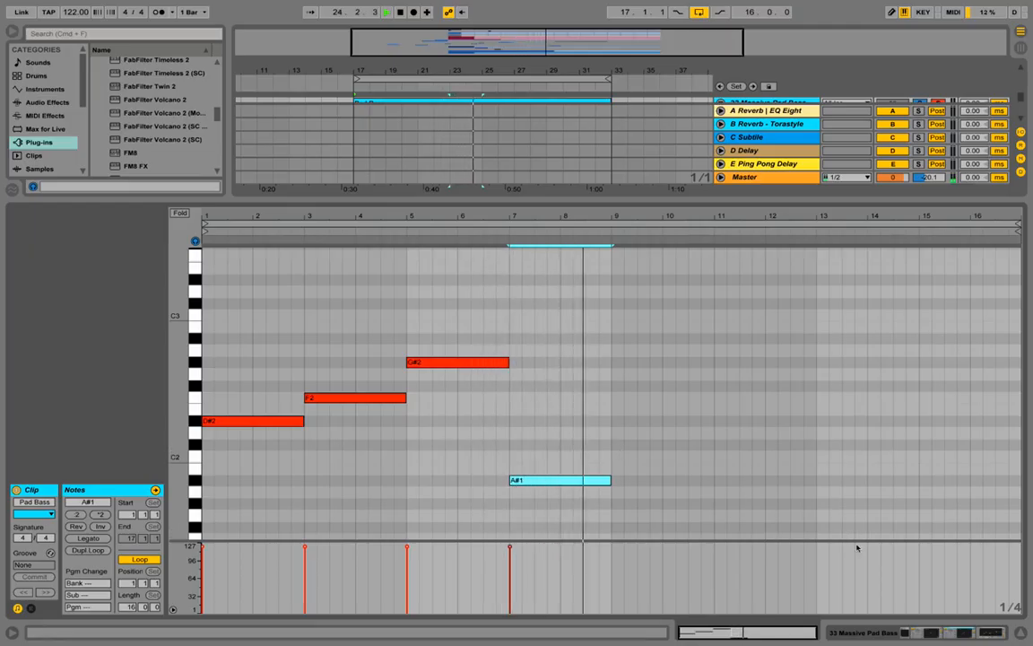
{"action": "left_click", "coordinate": [900, 632]}
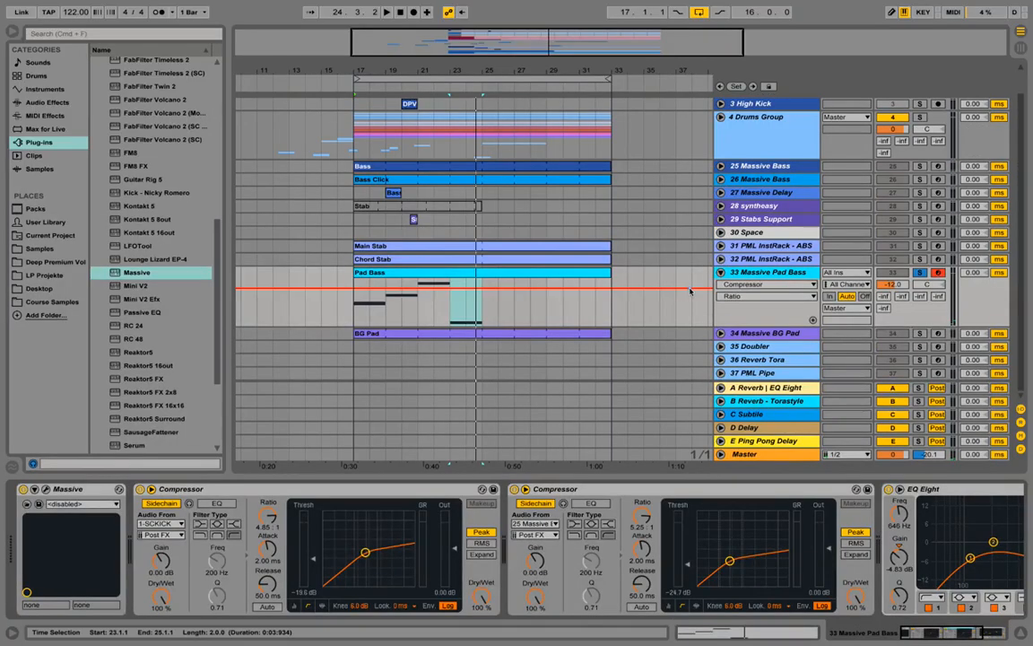
Step: Split the Pad Bass clip at bar 25 and delete its empty second half
{"action": "left_click_drag", "start_coordinate": [482, 306], "coordinate": [358, 296]}
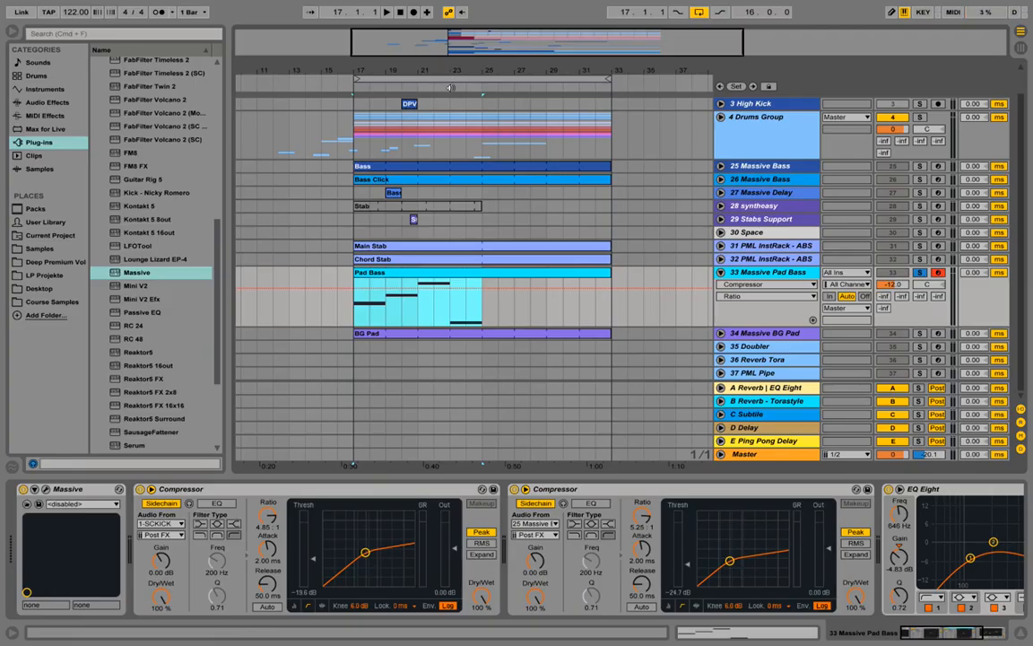
{"action": "key", "text": "super+e"}
{"action": "left_click", "coordinate": [509, 273]}
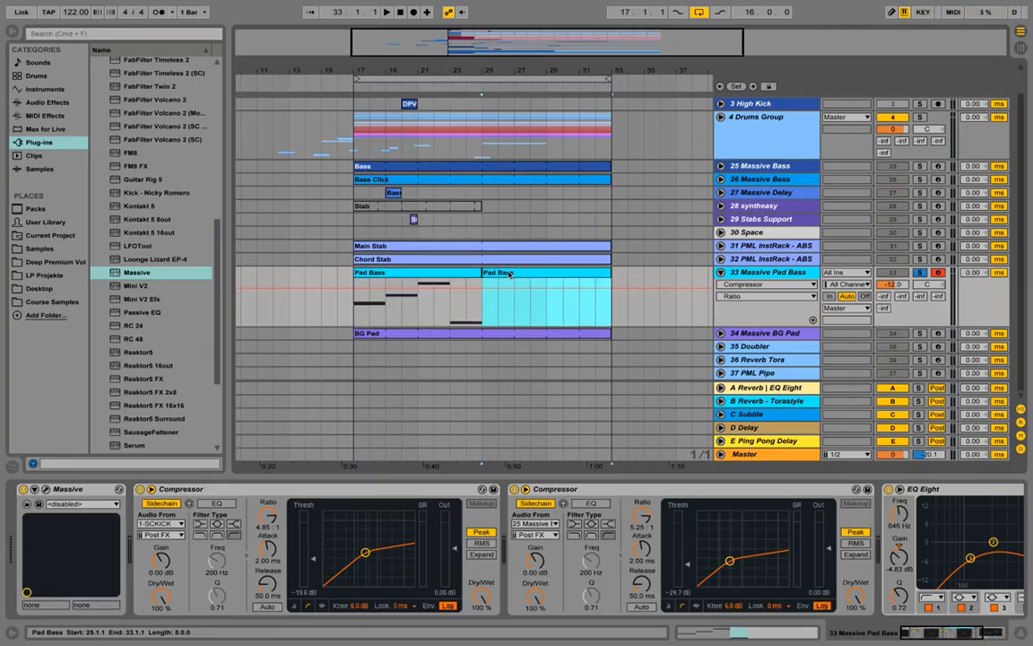
{"action": "key", "text": "Delete"}
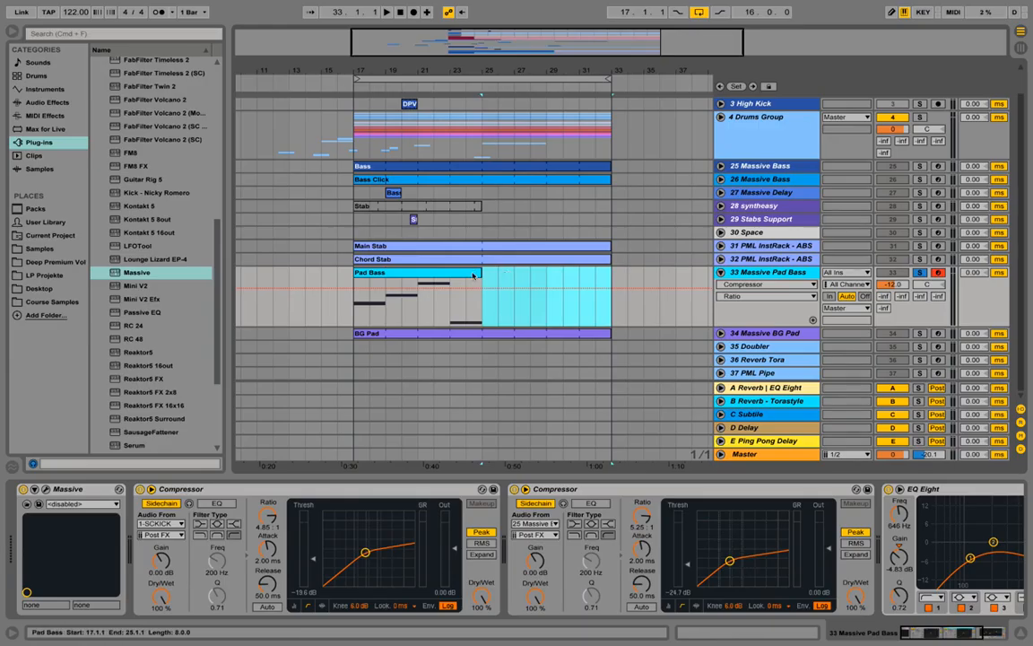
Step: Set the loop length of the remaining Pad Bass clip to 8 bars and return to the track's devices
{"action": "double_click", "coordinate": [474, 274]}
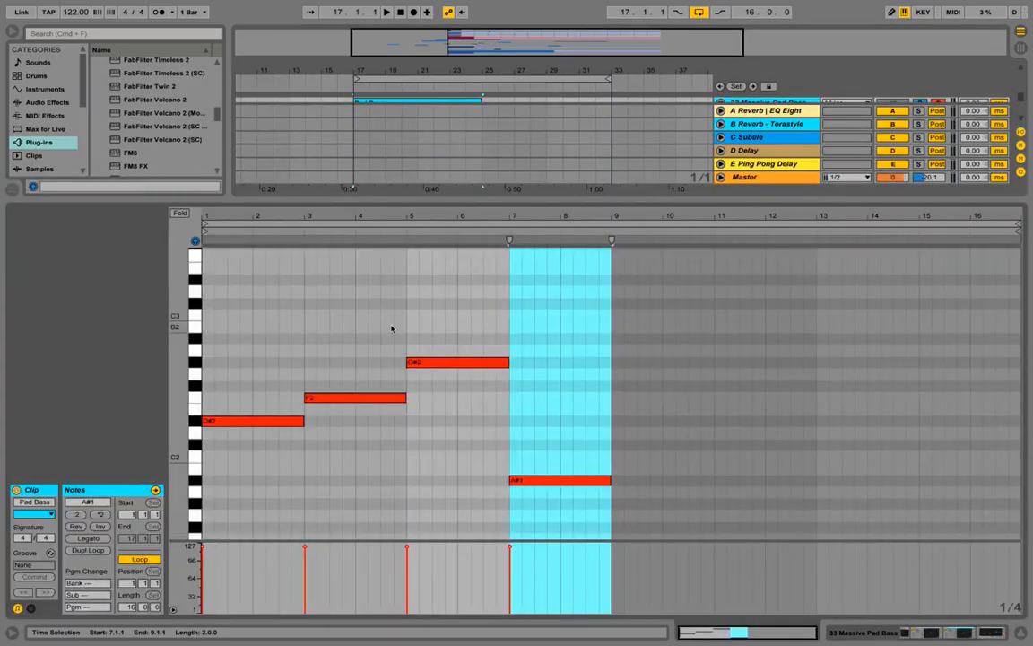
{"action": "left_click", "coordinate": [569, 287]}
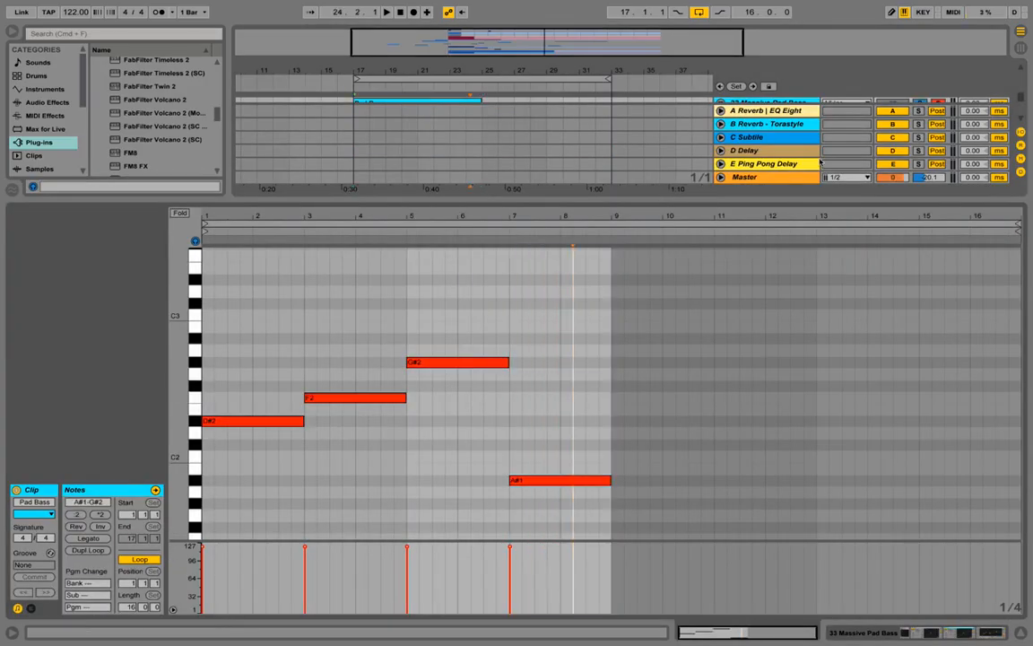
{"action": "left_click", "coordinate": [132, 608]}
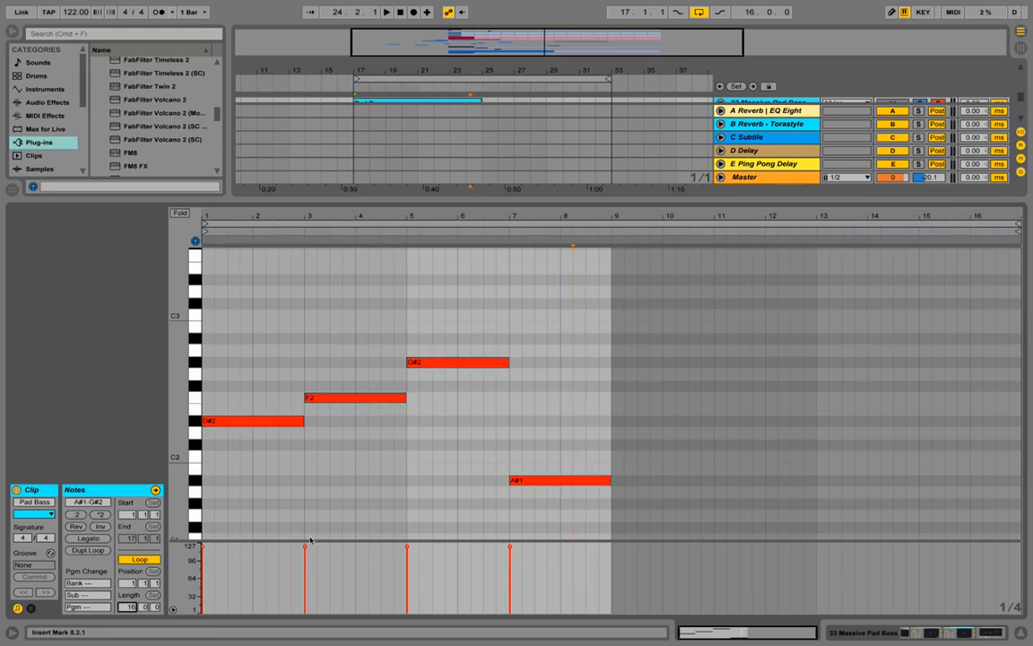
{"action": "type", "text": "8"}
{"action": "key", "text": "Return"}
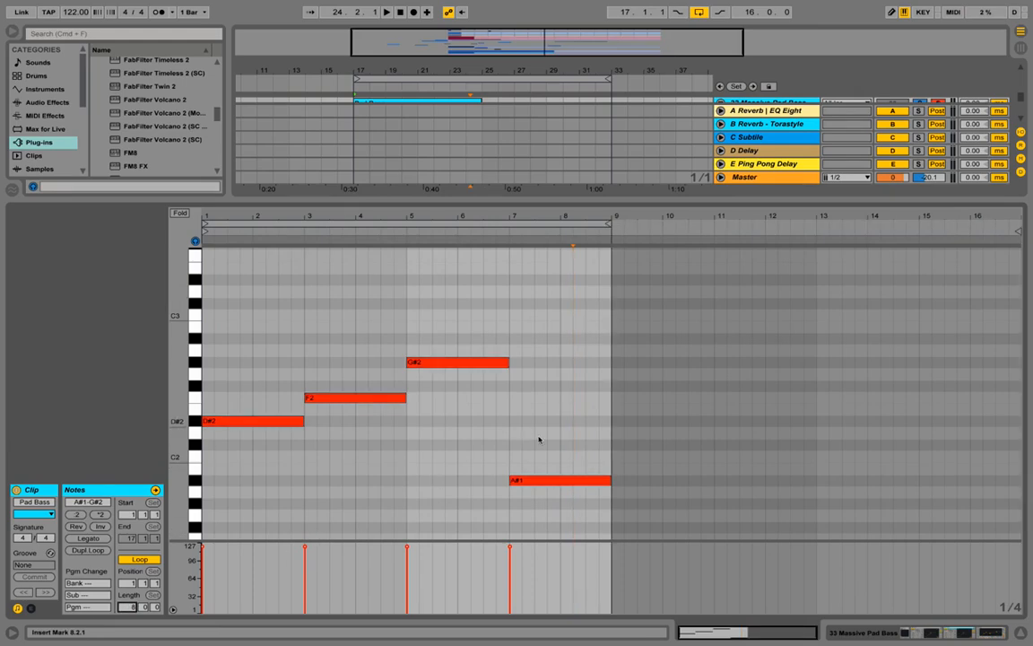
{"action": "left_click", "coordinate": [916, 631]}
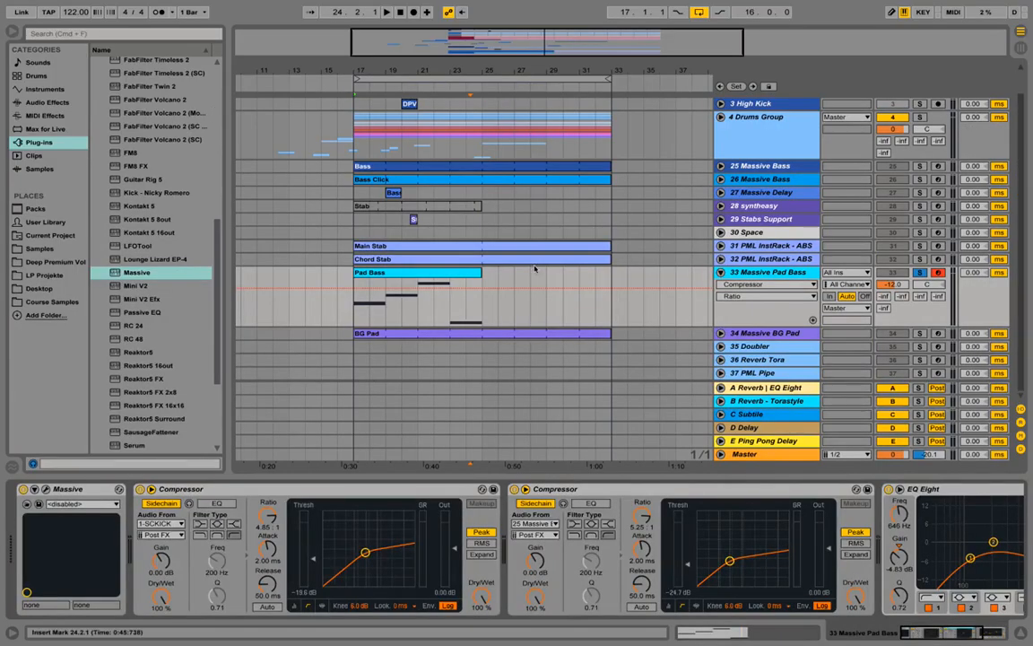
Step: Turn off solo on the Massive Pad Bass track and play the full arrangement from bar 17
{"action": "left_click_drag", "start_coordinate": [328, 69], "coordinate": [433, 63]}
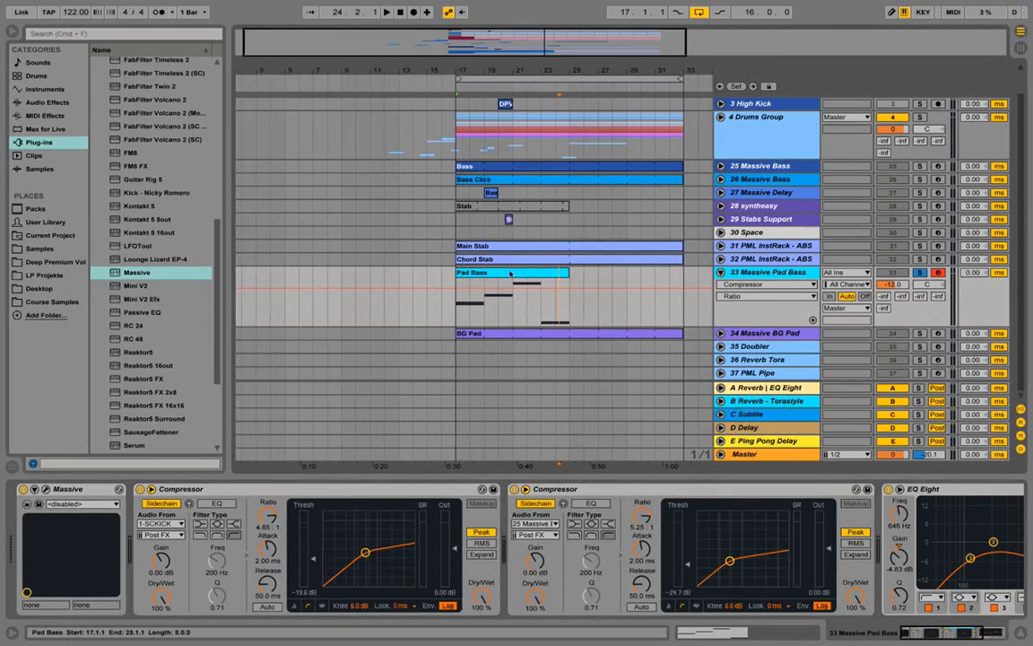
{"action": "left_click", "coordinate": [516, 276]}
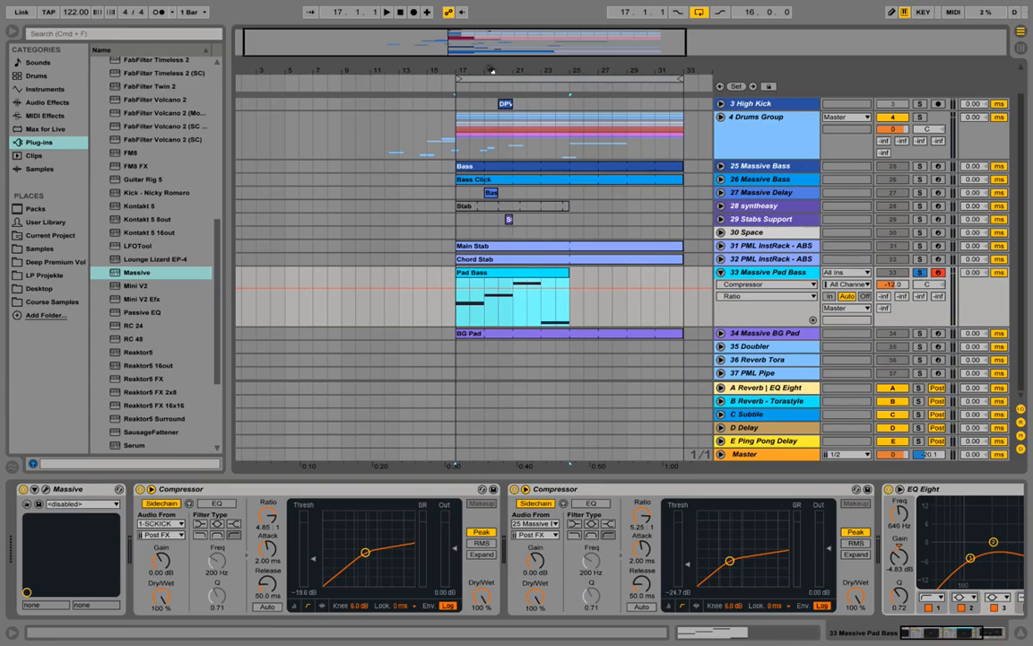
{"action": "left_click_drag", "start_coordinate": [491, 70], "coordinate": [384, 72]}
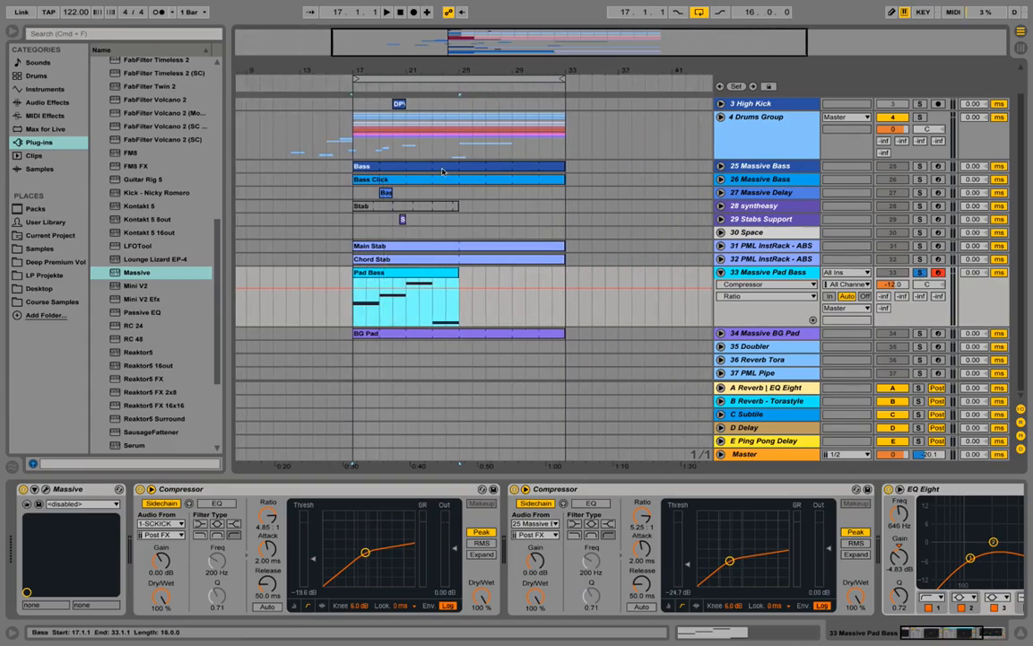
{"action": "left_click", "coordinate": [919, 272]}
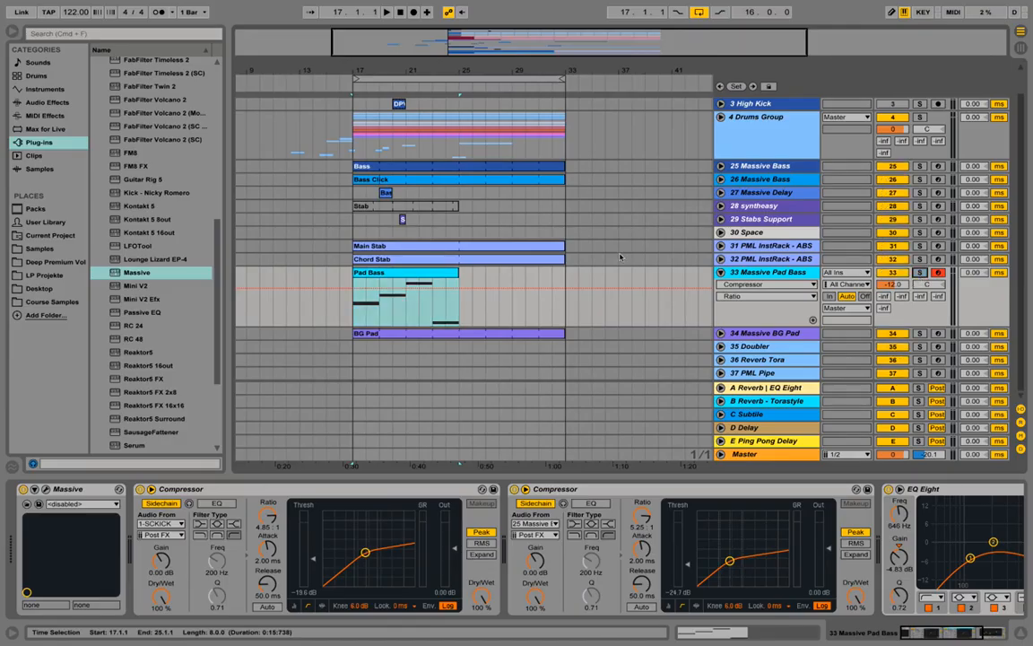
{"action": "key", "text": "space"}
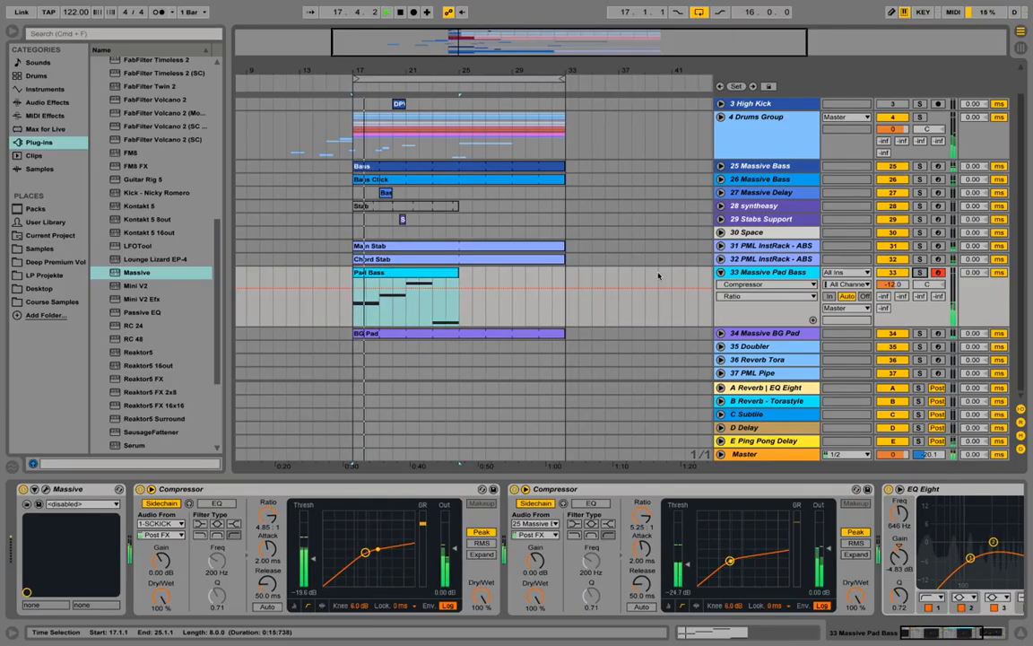
Step: Keep the full eight-bar Pad Bass clip at bar 33 and fill bars 17 to 25 with repeats of its first two bars
{"action": "left_click_drag", "start_coordinate": [400, 272], "coordinate": [360, 284]}
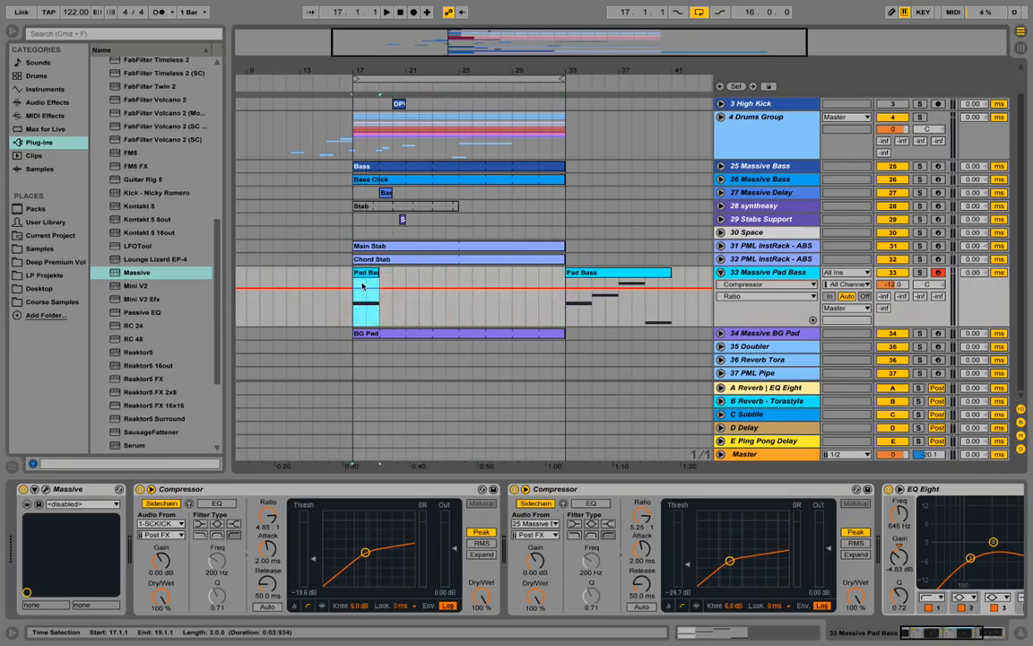
{"action": "left_click", "coordinate": [372, 277]}
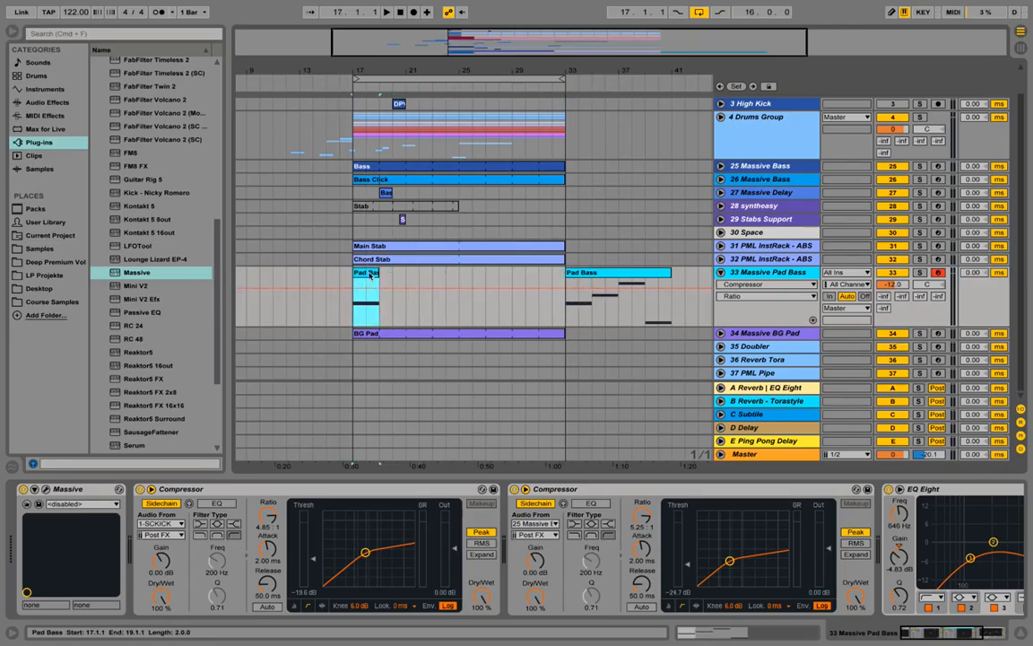
{"action": "key", "text": "super+d"}
{"action": "key", "text": "super+d"}
{"action": "key", "text": "super+d"}
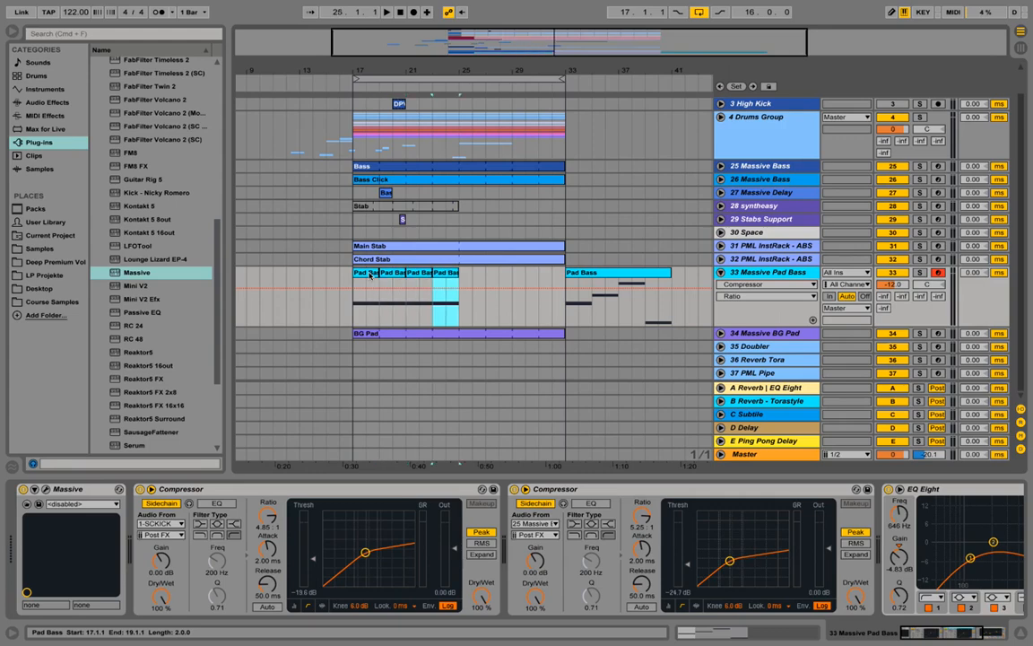
Step: During playback, set the second Compressor's ratio to 2.68 : 1 and its threshold to -19.1 dB
{"action": "left_click", "coordinate": [365, 277]}
{"action": "key", "text": "space"}
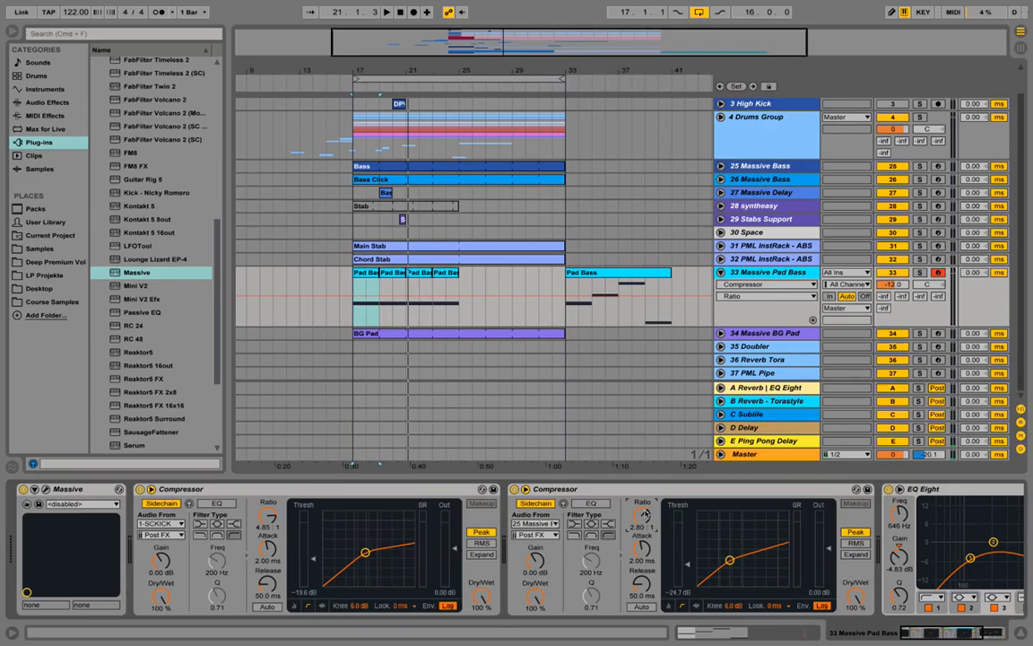
{"action": "left_click_drag", "start_coordinate": [686, 567], "coordinate": [687, 556]}
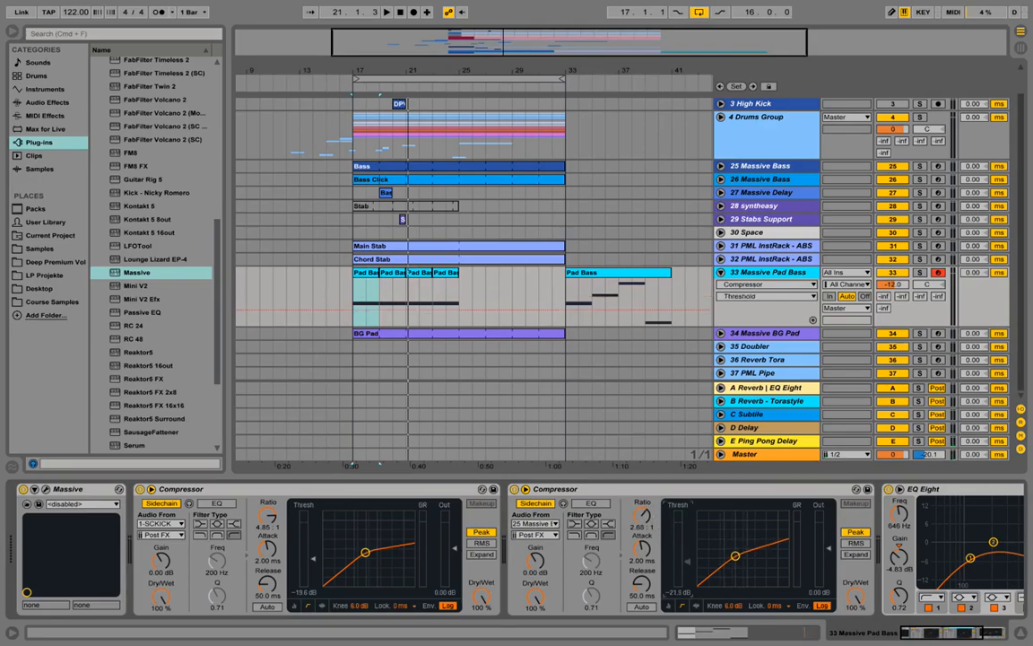
{"action": "key", "text": "space"}
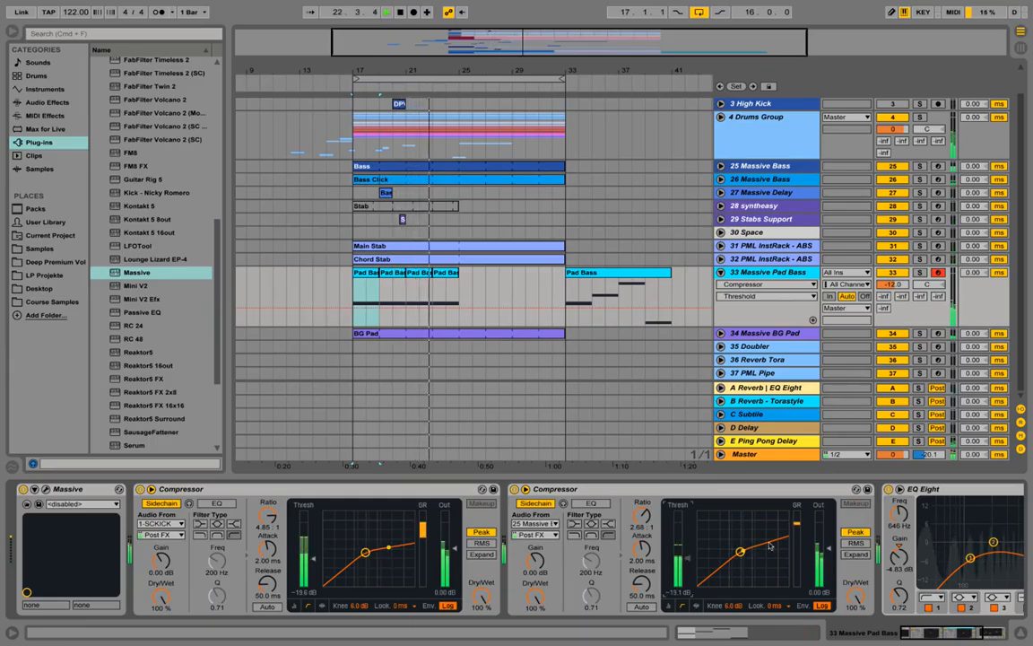
Step: Solo the pad bass, set EQ Eight's low-cut band 1 to 220 Hz with Q 1.26, and switch off the EQ's audition mode
{"action": "left_click_drag", "start_coordinate": [969, 633], "coordinate": [991, 640]}
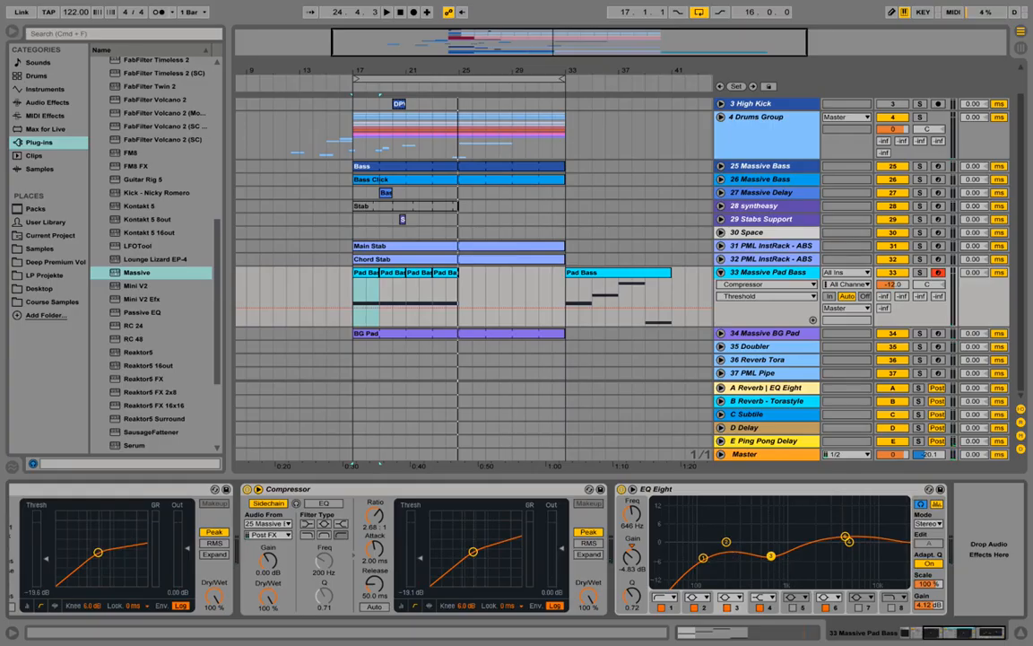
{"action": "left_click_drag", "start_coordinate": [703, 558], "coordinate": [718, 549]}
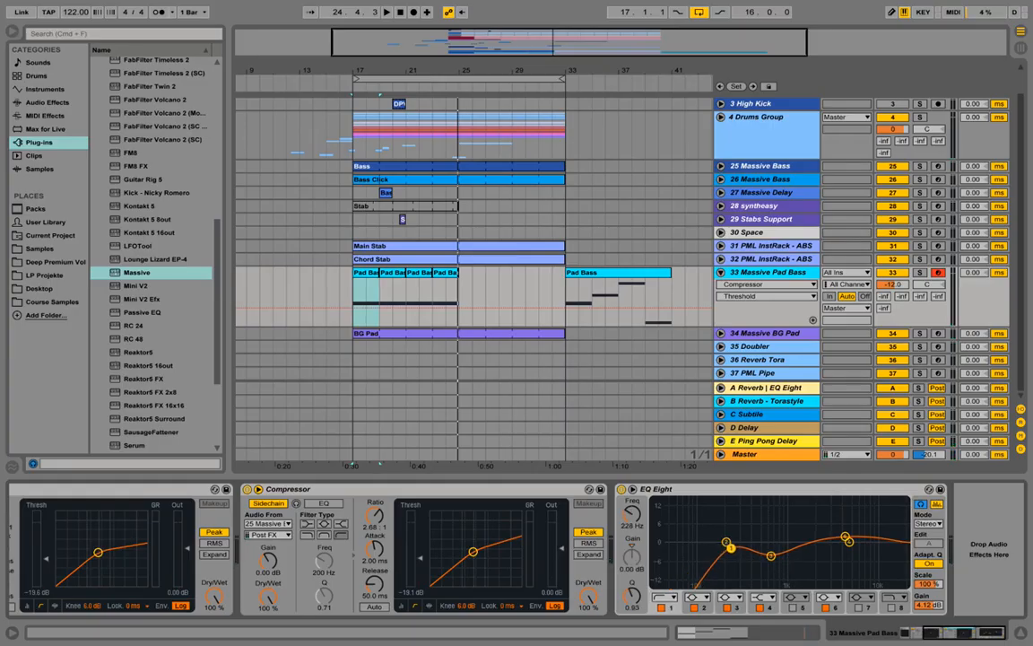
{"action": "key", "text": "space"}
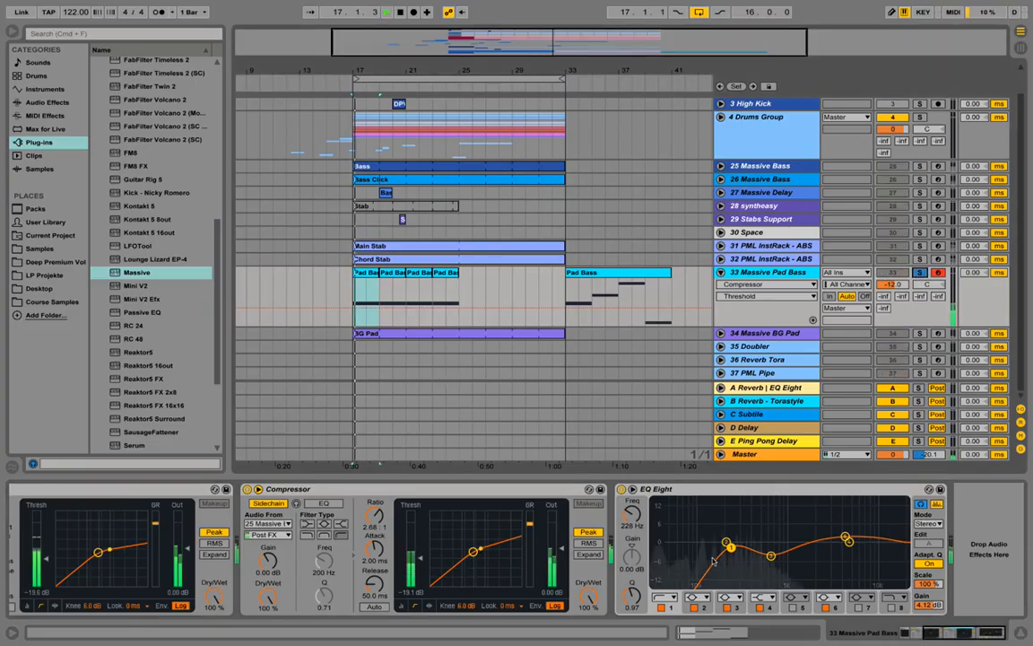
{"action": "mouse_move", "coordinate": [726, 544]}
{"action": "left_mouse_down"}
{"action": "mouse_move", "coordinate": [757, 542]}
{"action": "mouse_move", "coordinate": [729, 543]}
{"action": "left_mouse_up"}
{"action": "left_click", "coordinate": [921, 504]}
{"action": "left_click", "coordinate": [922, 505]}
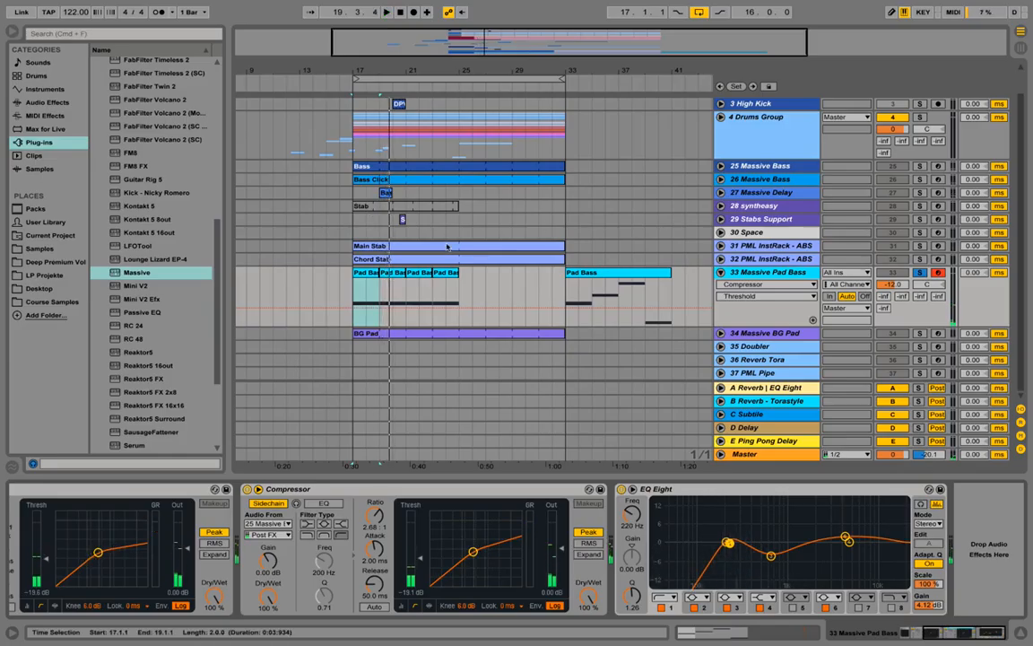
Step: Set EQ Eight's band 3 to 341 Hz with a gain of -9.79 dB and Q 1.05 while listening to the soloed track
{"action": "left_click", "coordinate": [772, 556]}
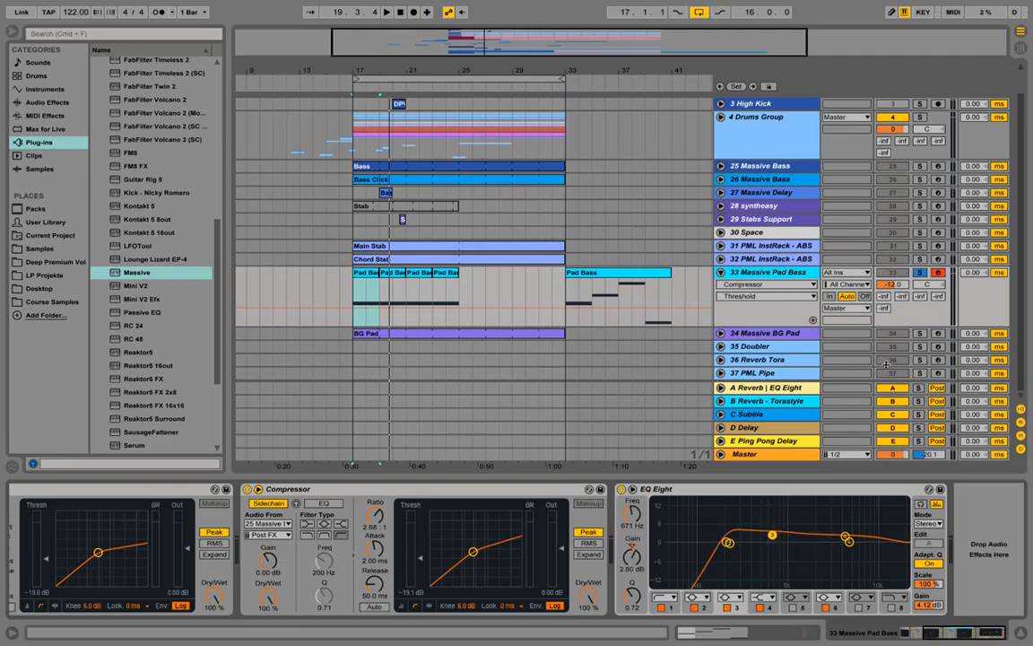
{"action": "key", "text": "space"}
{"action": "left_click_drag", "start_coordinate": [772, 536], "coordinate": [747, 569]}
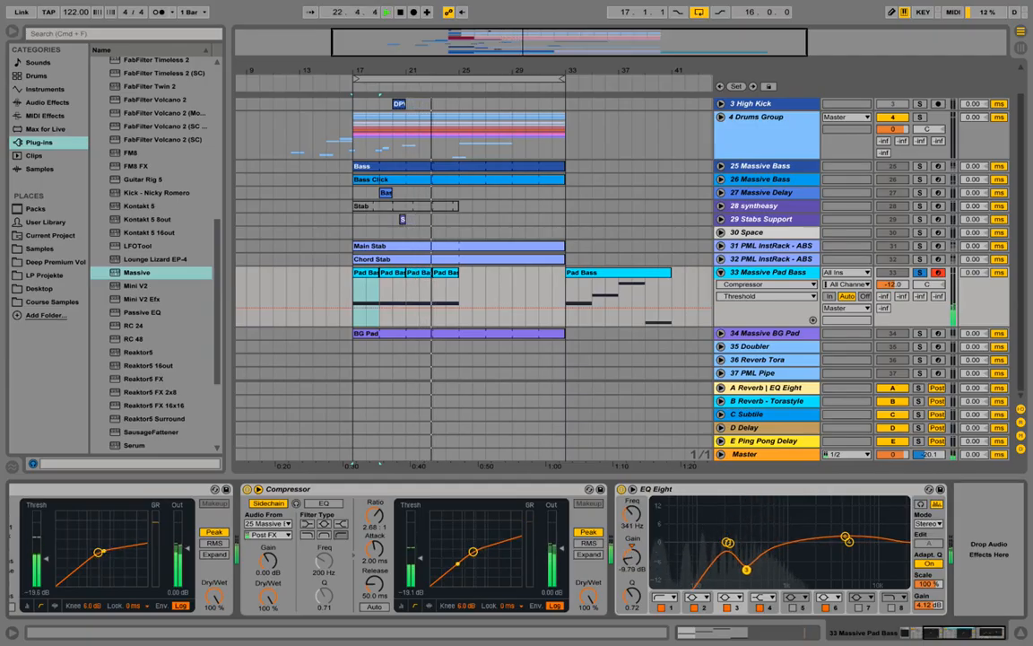
{"action": "left_click_drag", "start_coordinate": [633, 595], "coordinate": [633, 585]}
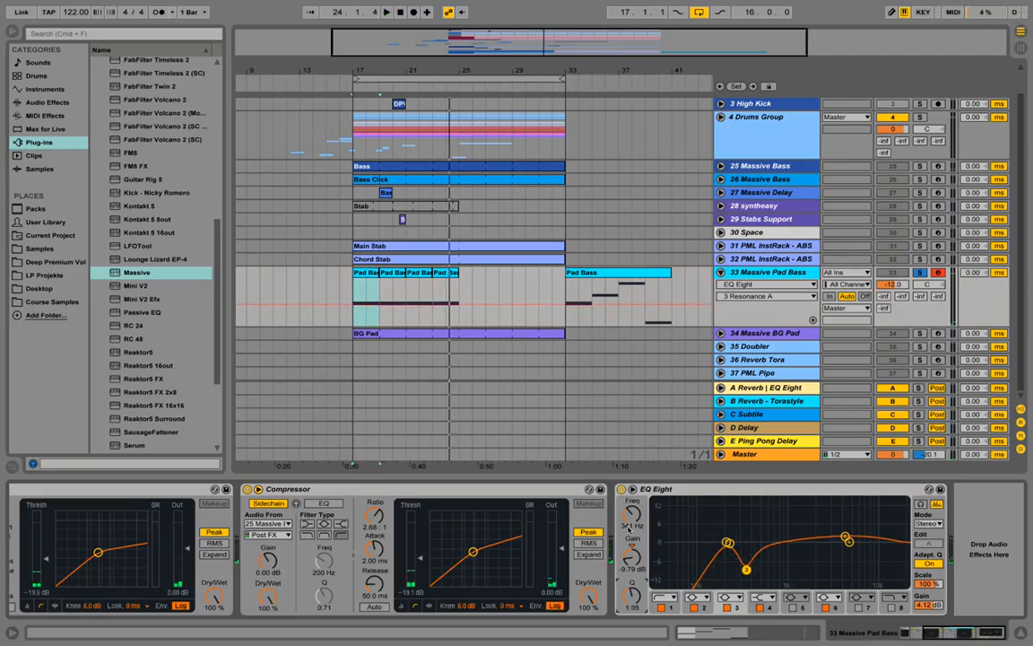
Step: Enable EQ Eight's band 5 and set it to 1.37 kHz with a gain of 4.83 dB and Q 2.59 while listening
{"action": "key", "text": "space"}
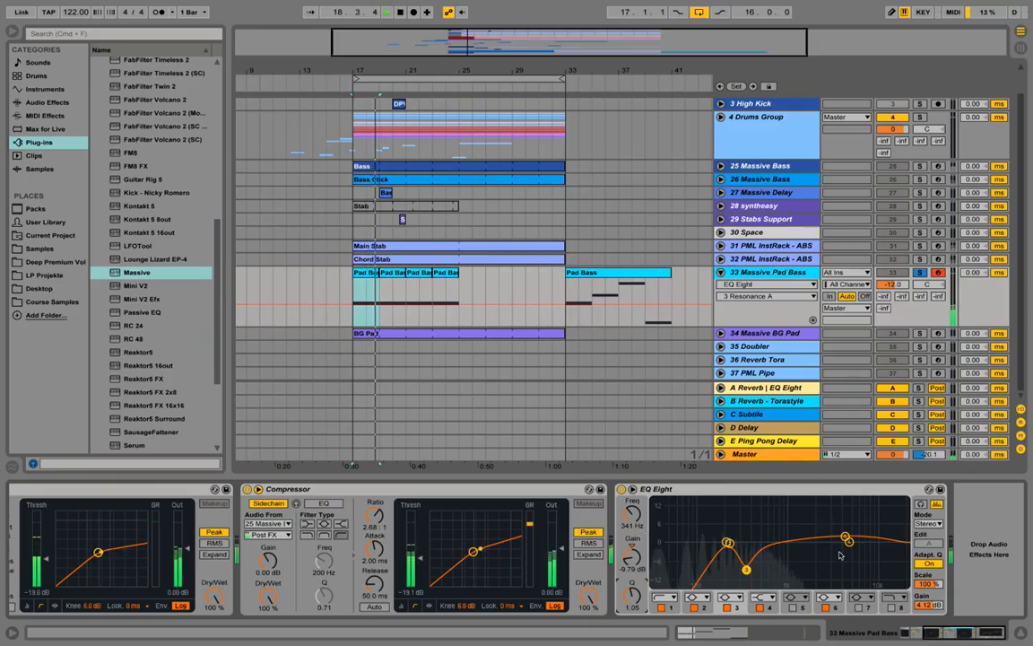
{"action": "left_click", "coordinate": [793, 608]}
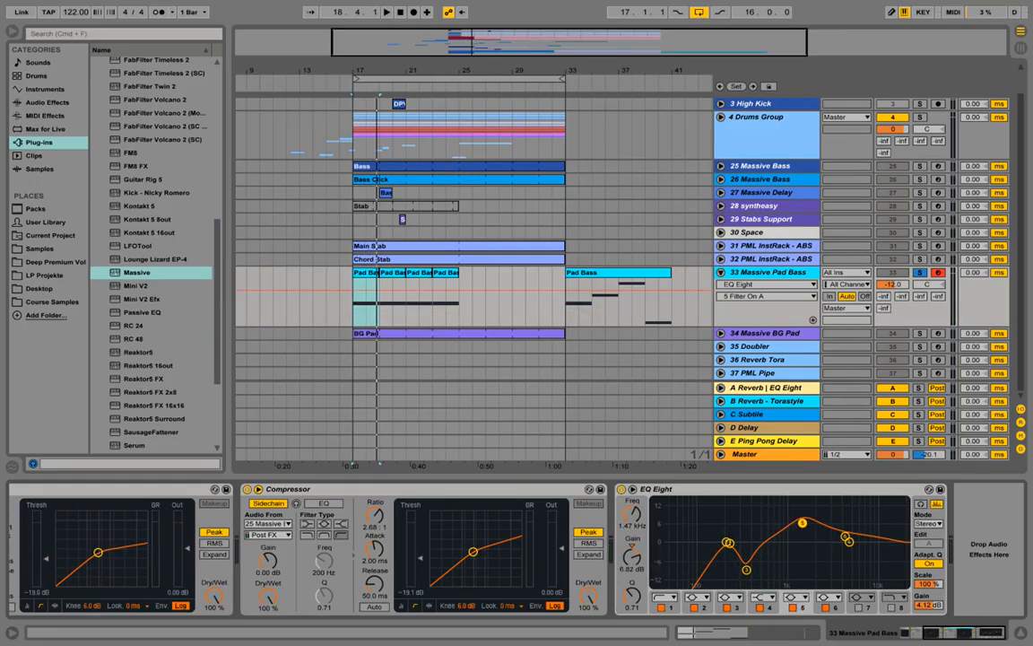
{"action": "left_click_drag", "start_coordinate": [633, 599], "coordinate": [633, 569]}
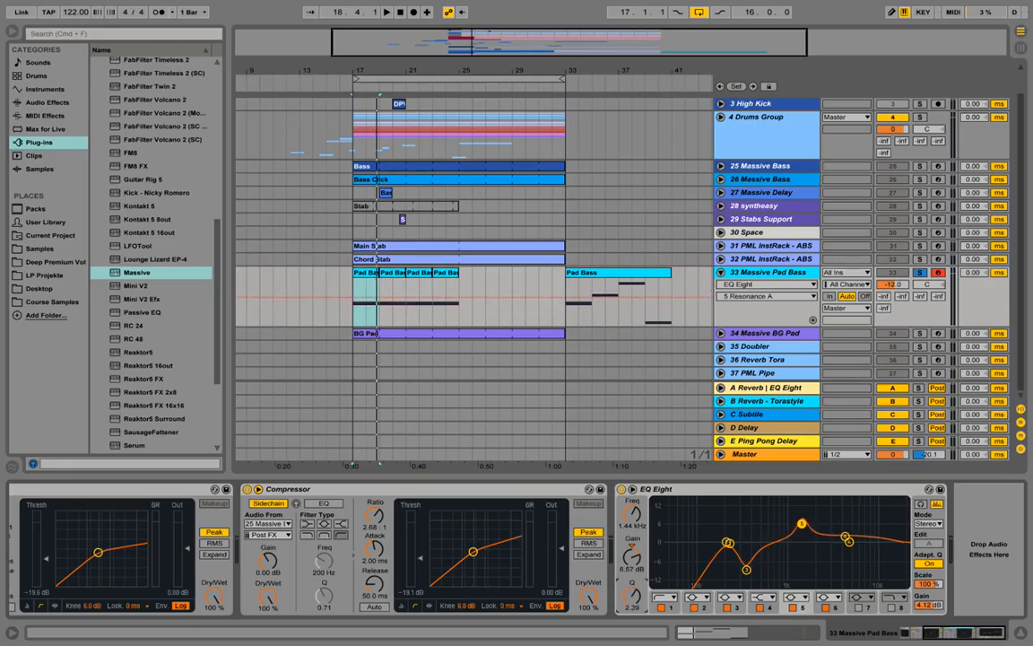
{"action": "key", "text": "space"}
{"action": "mouse_move", "coordinate": [801, 524]}
{"action": "left_mouse_down"}
{"action": "mouse_move", "coordinate": [822, 510]}
{"action": "mouse_move", "coordinate": [800, 528]}
{"action": "left_mouse_up"}
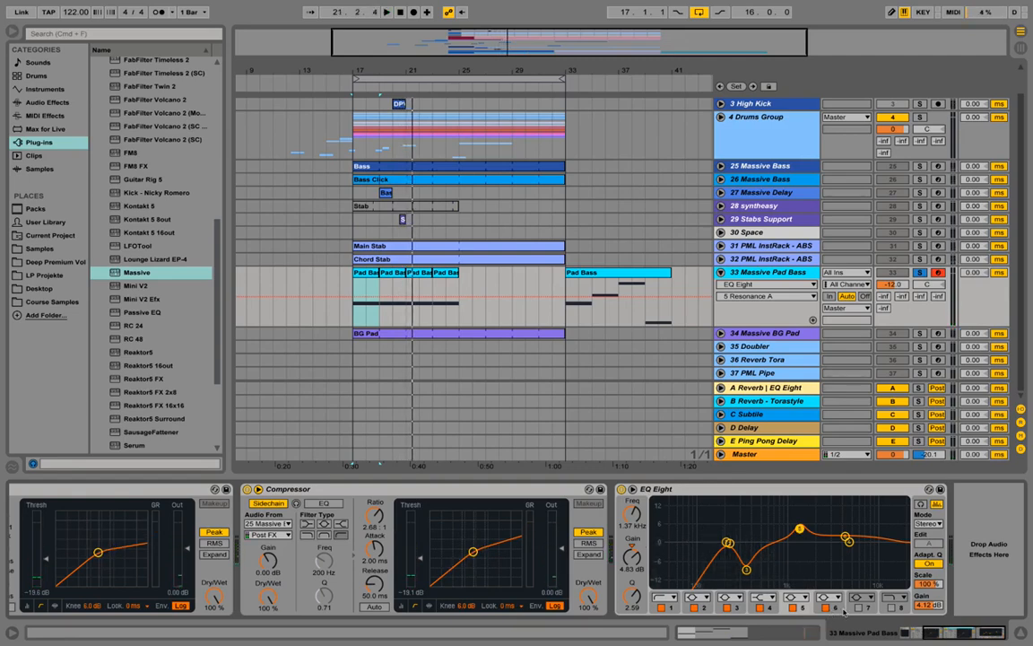
Step: Sweep EQ Eight's band 6 during playback and set it to 2.84 kHz with a gain of 0.87 dB, then reselect band 5
{"action": "left_click", "coordinate": [847, 547]}
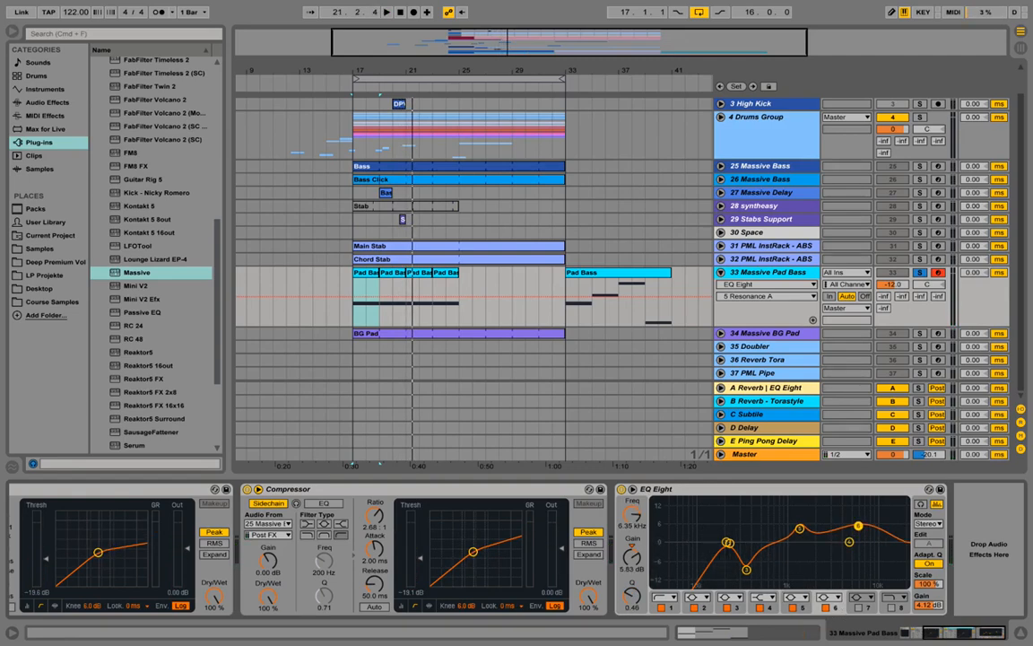
{"action": "key", "text": "space"}
{"action": "left_click_drag", "start_coordinate": [875, 518], "coordinate": [827, 540]}
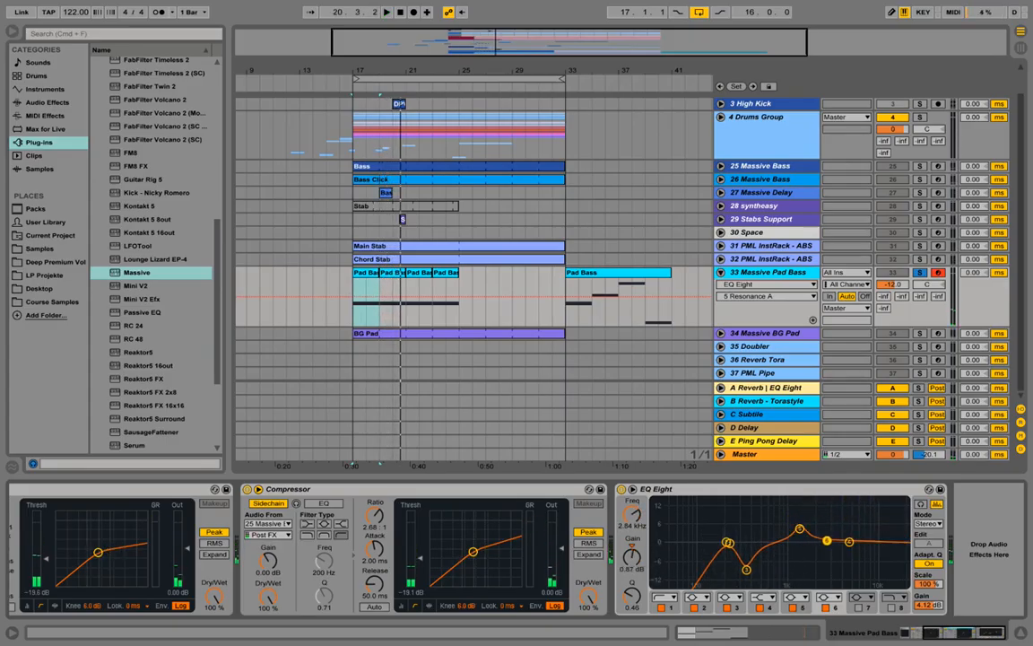
{"action": "left_click", "coordinate": [745, 568]}
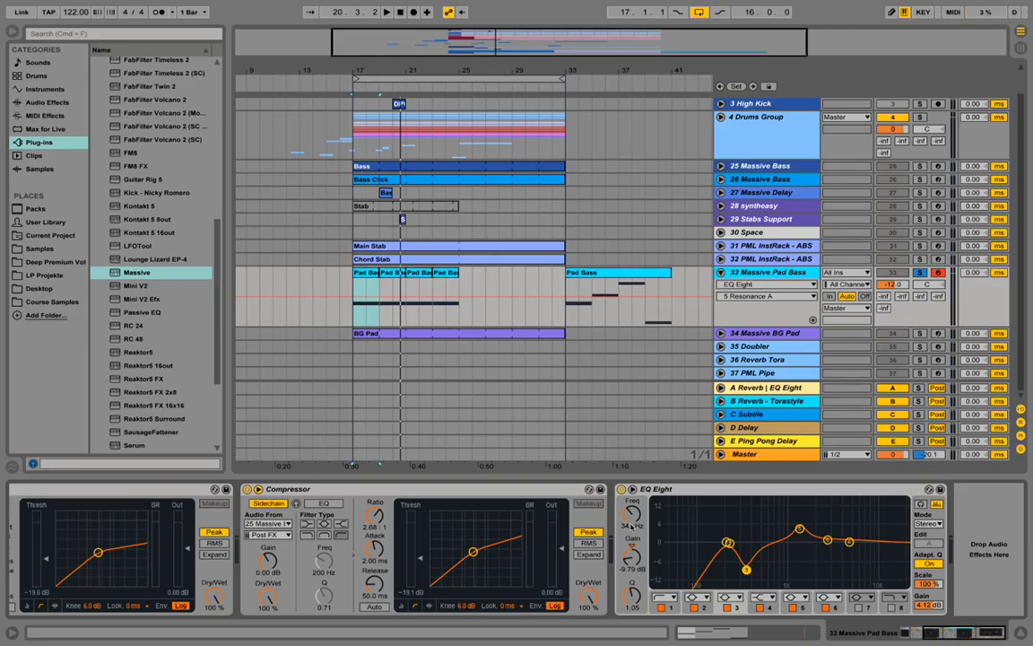
{"action": "left_click", "coordinate": [799, 530]}
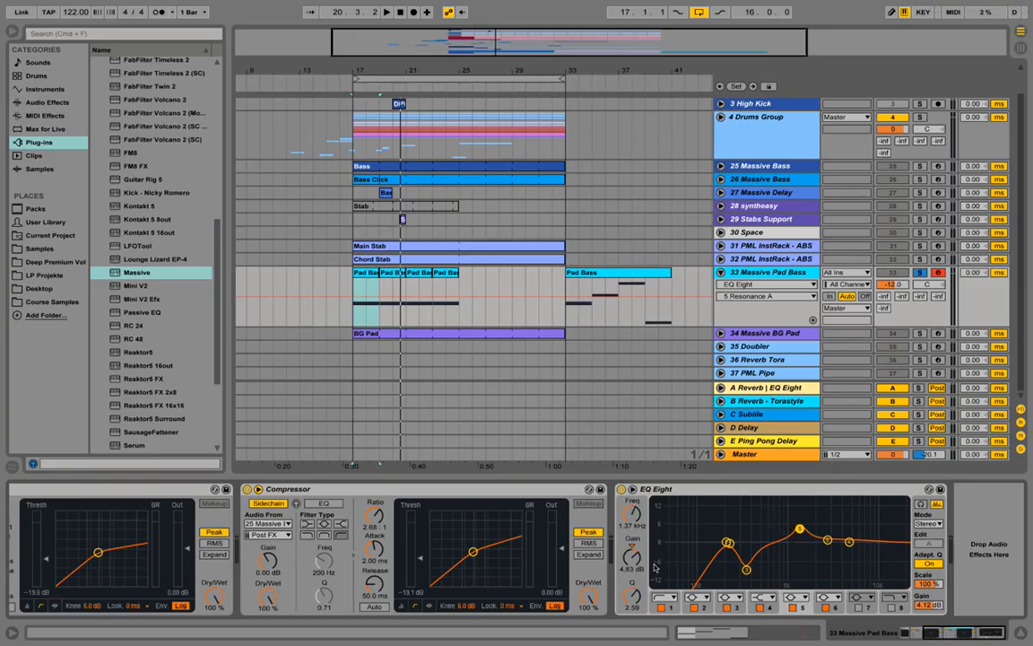
Step: Listen to the soloed pad bass, unsolo it, and set its track volume to -20.0 dB against the full mix
{"action": "key", "text": "space"}
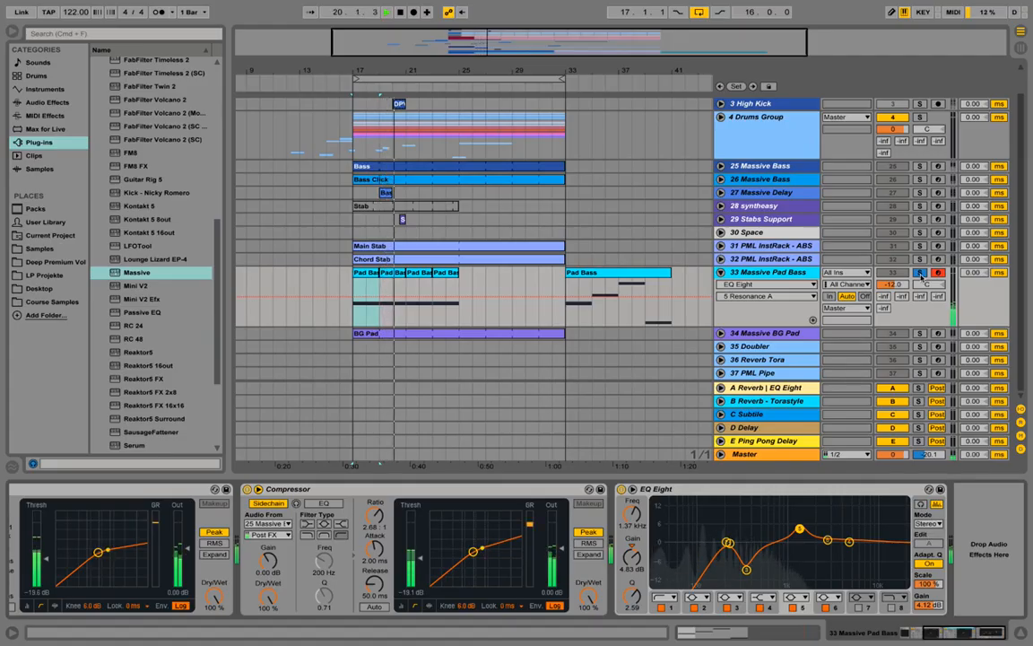
{"action": "key", "text": "space"}
{"action": "key", "text": "space"}
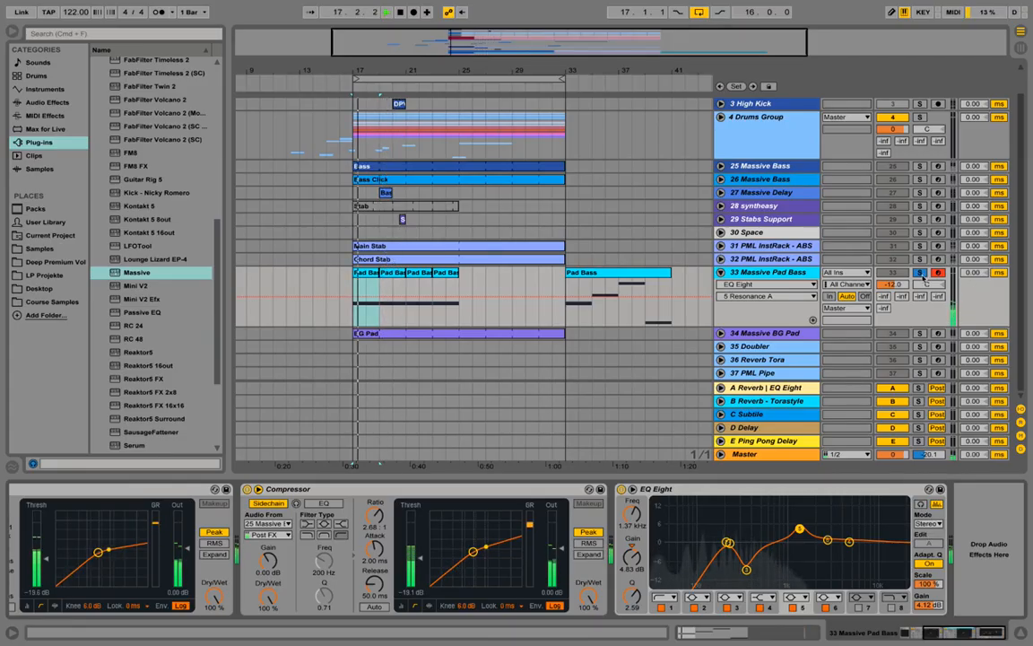
{"action": "left_click", "coordinate": [920, 273]}
{"action": "left_click_drag", "start_coordinate": [901, 284], "coordinate": [897, 287]}
{"action": "key", "text": "space"}
{"action": "key", "text": "space"}
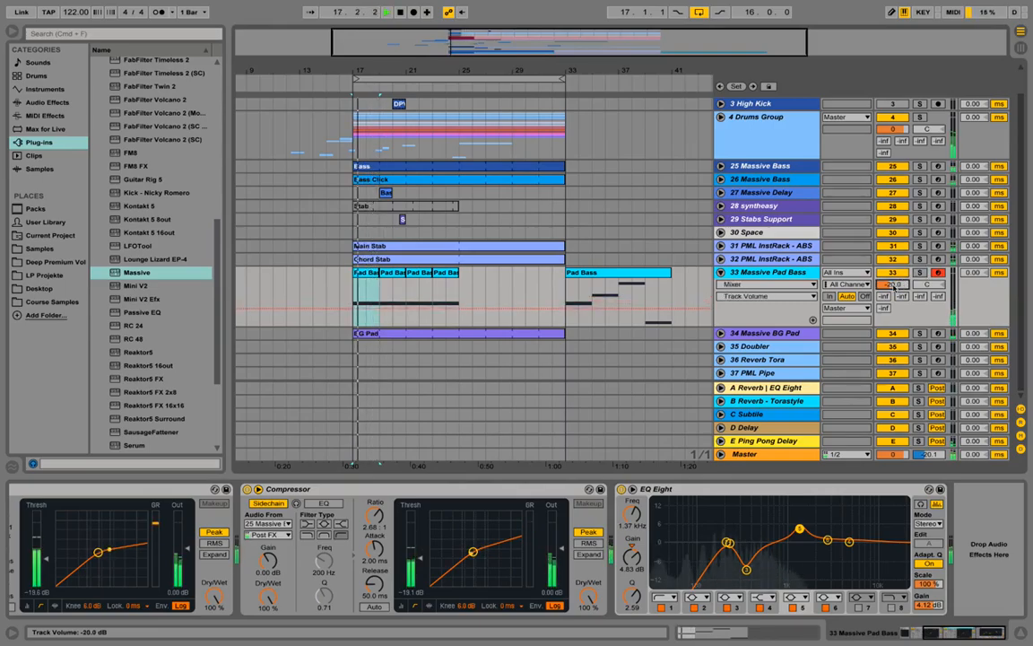
{"action": "key", "text": "space"}
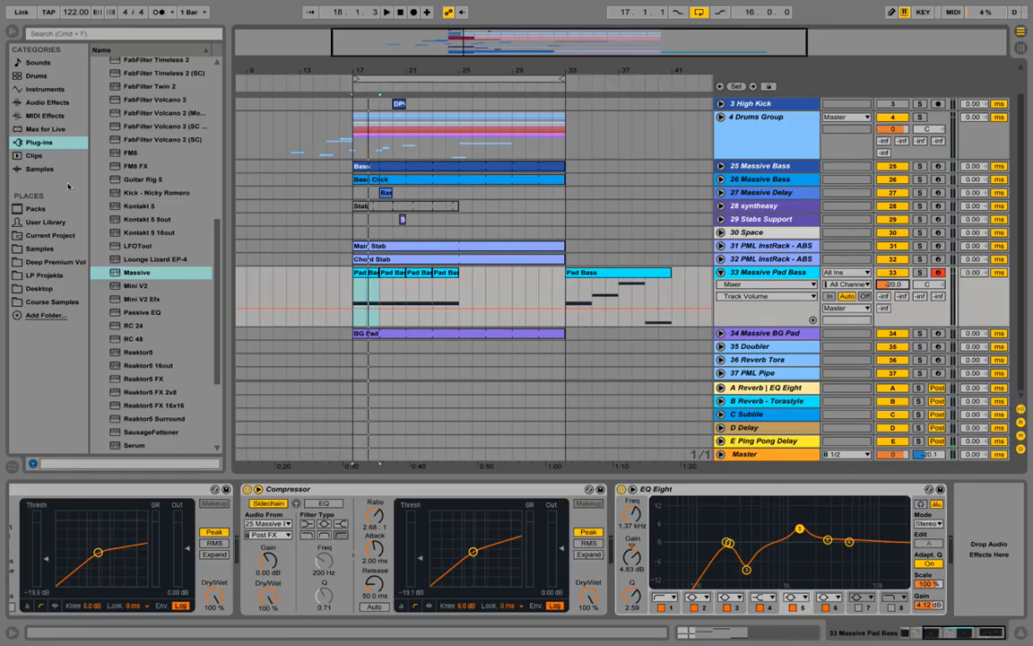
Step: Add a Utility effect after EQ Eight on the Massive Pad Bass track and listen to the arrangement briefly
{"action": "left_click", "coordinate": [36, 101]}
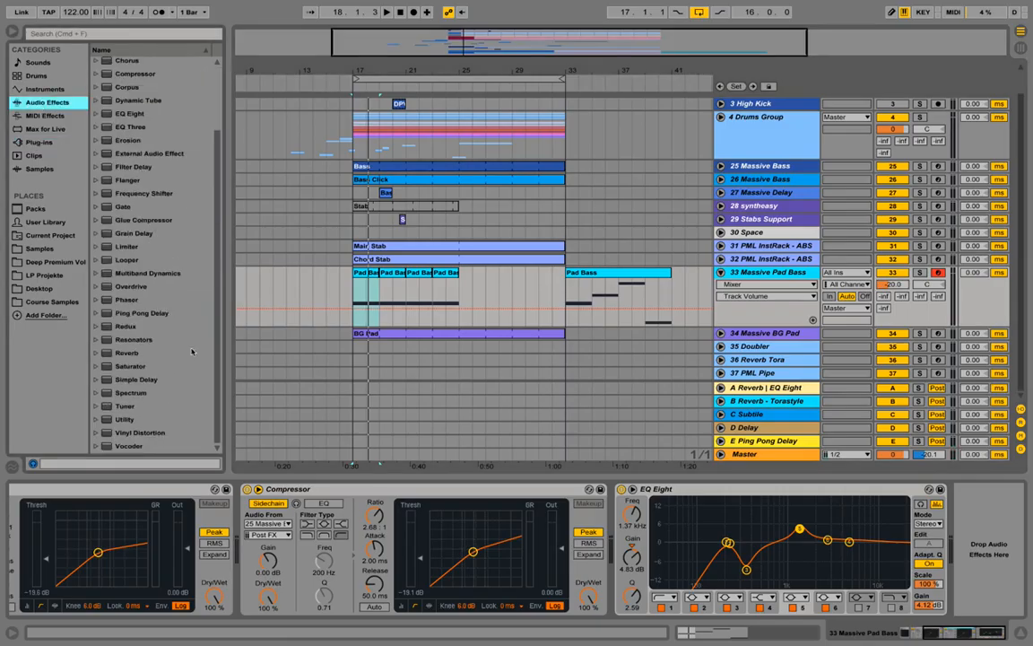
{"action": "left_click", "coordinate": [132, 420]}
{"action": "left_click_drag", "start_coordinate": [965, 474], "coordinate": [978, 523]}
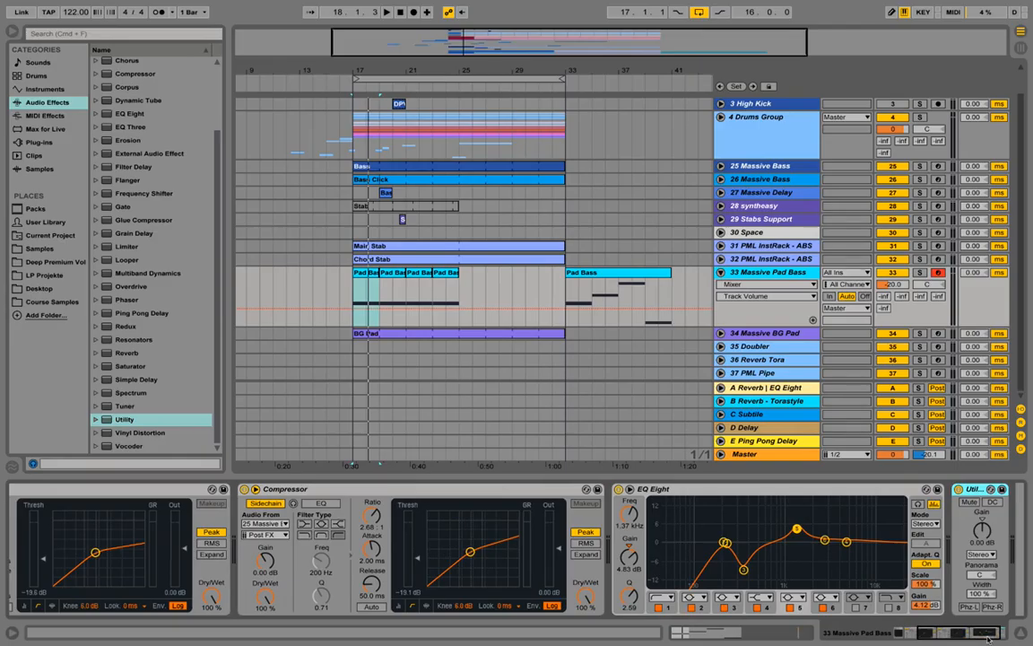
{"action": "left_click_drag", "start_coordinate": [988, 637], "coordinate": [994, 637]}
{"action": "left_click_drag", "start_coordinate": [921, 530], "coordinate": [921, 530]}
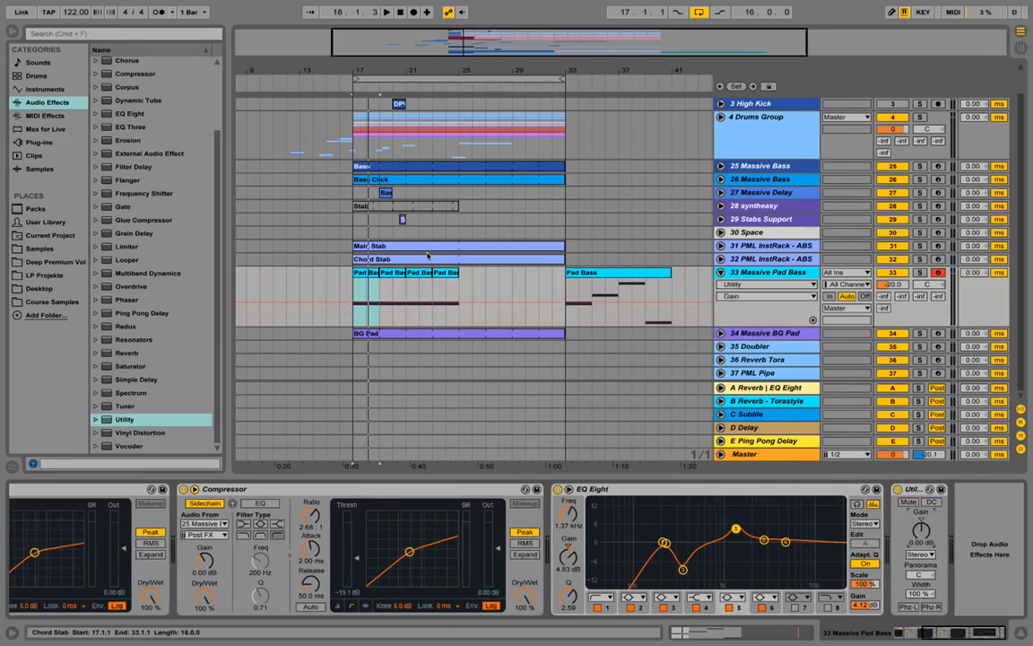
{"action": "key", "text": "space"}
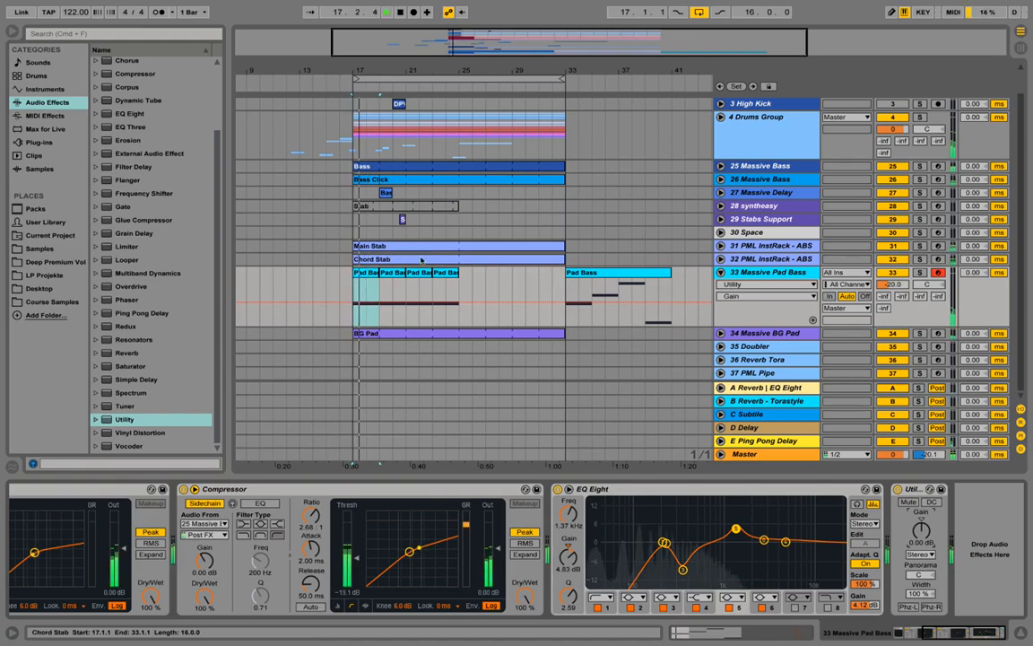
{"action": "key", "text": "space"}
Step: Consolidate the four two-bar Pad Bass clips between bars 17 and 25 into one eight-bar clip
{"action": "left_click", "coordinate": [370, 275]}
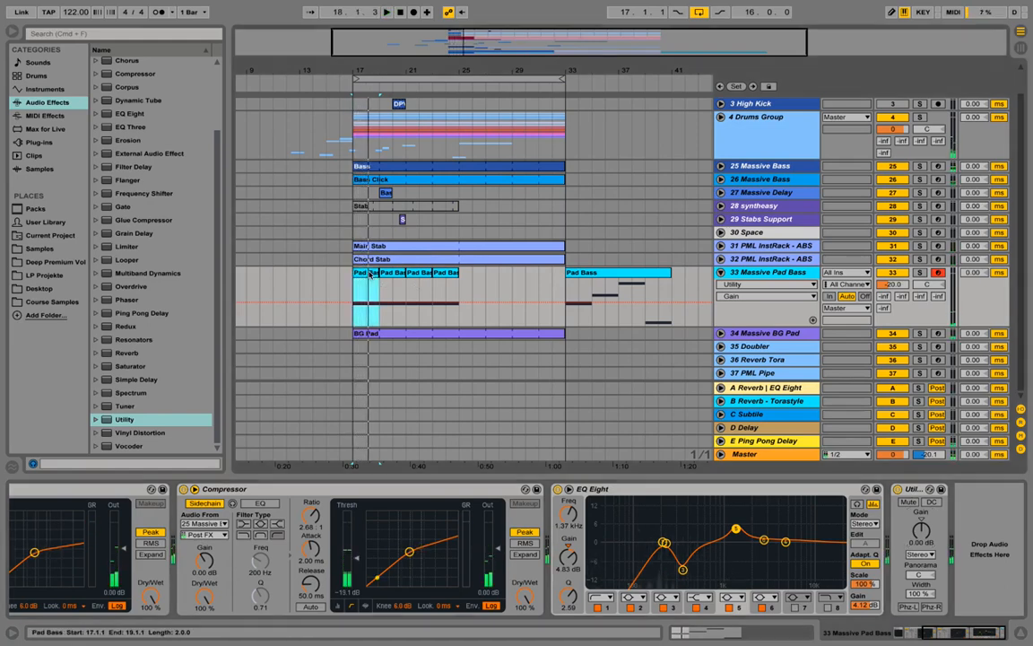
{"action": "right_click", "coordinate": [369, 276]}
{"action": "left_click", "coordinate": [431, 371]}
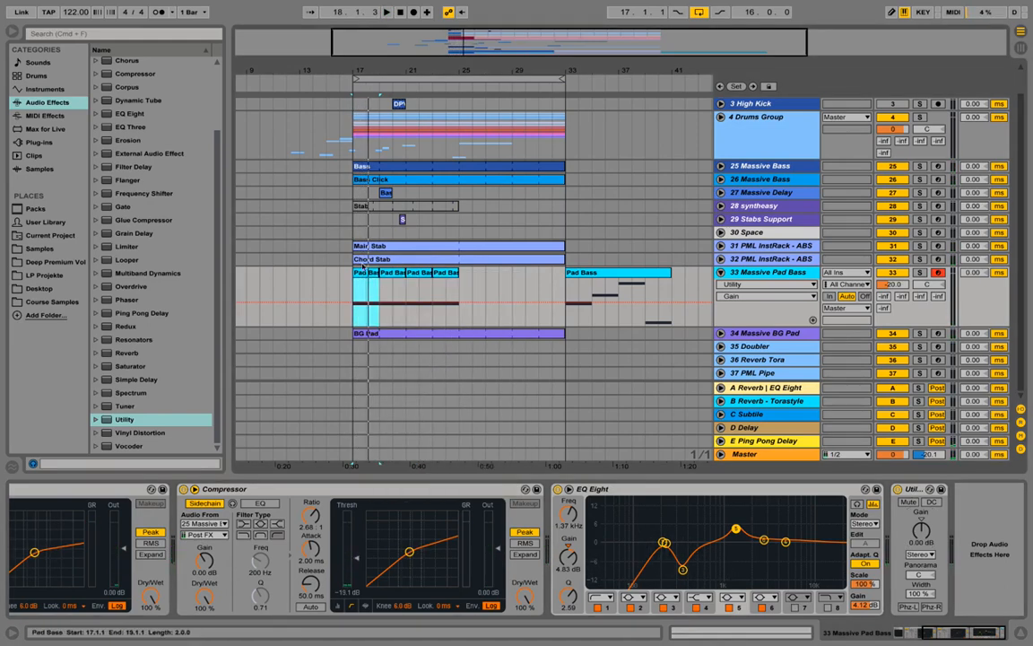
{"action": "double_click", "coordinate": [368, 274]}
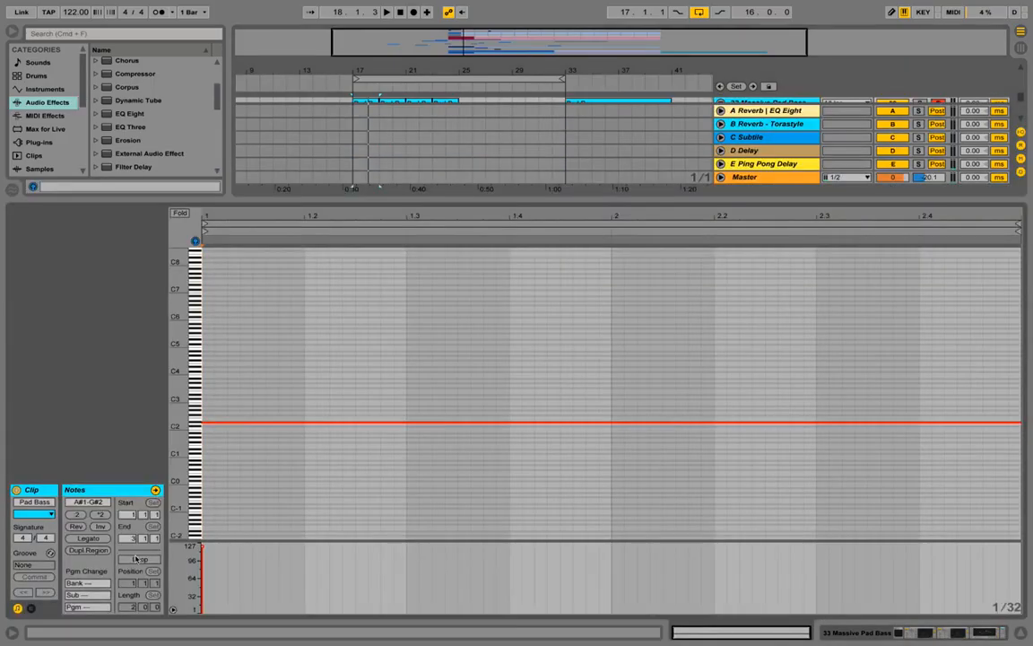
{"action": "left_click", "coordinate": [855, 633]}
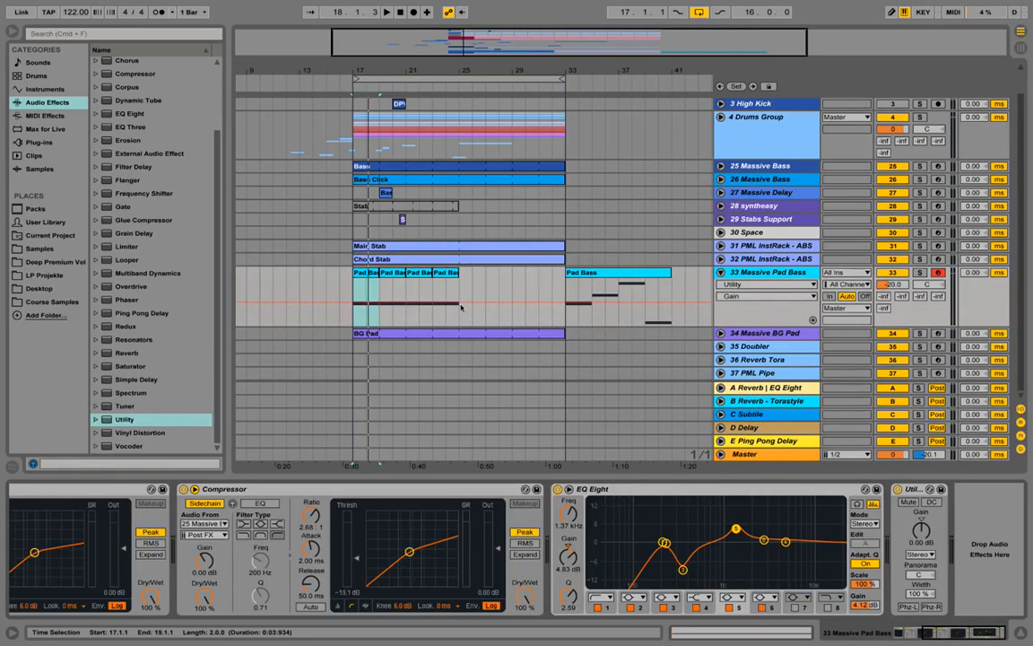
{"action": "left_click", "coordinate": [365, 280]}
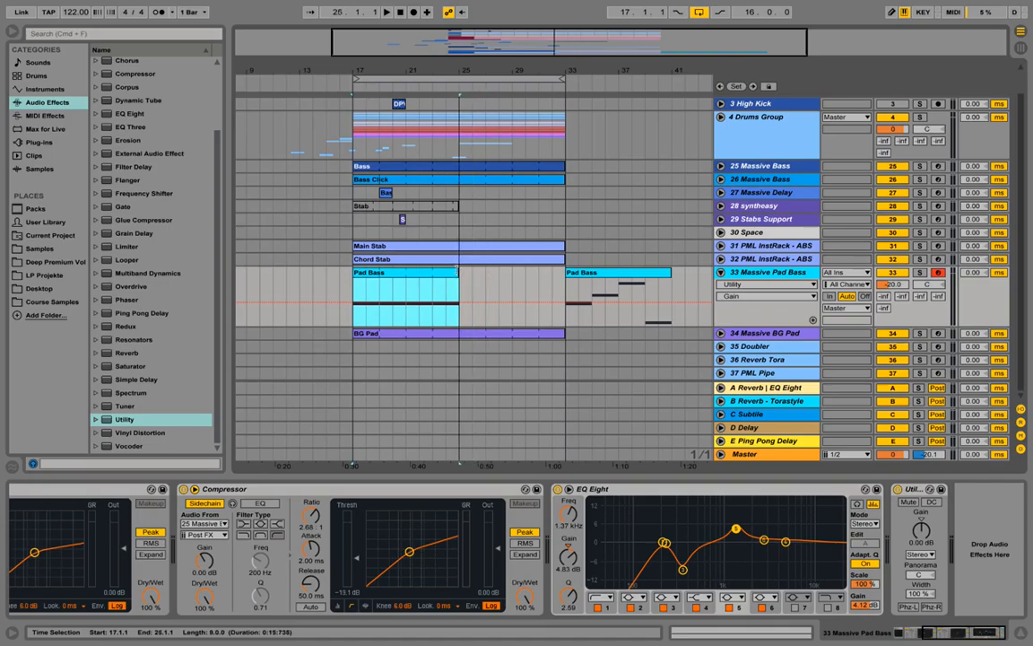
Step: Listen to the arrangement with the consolidated clip and review the pad bass device chain from Massive to Utility
{"action": "key", "text": "space"}
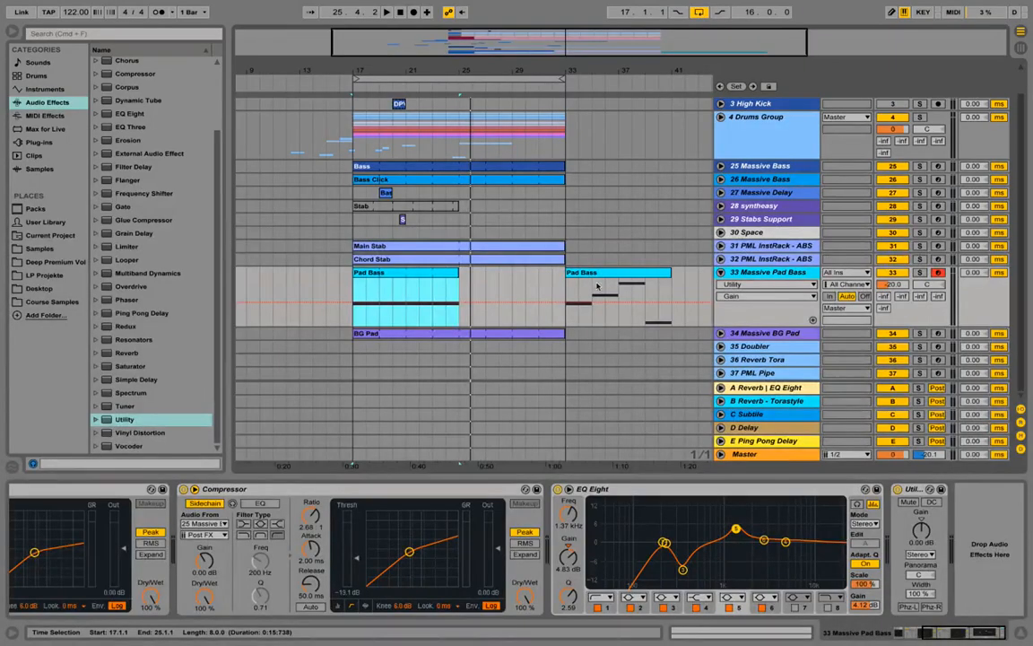
{"action": "left_click_drag", "start_coordinate": [953, 633], "coordinate": [901, 633]}
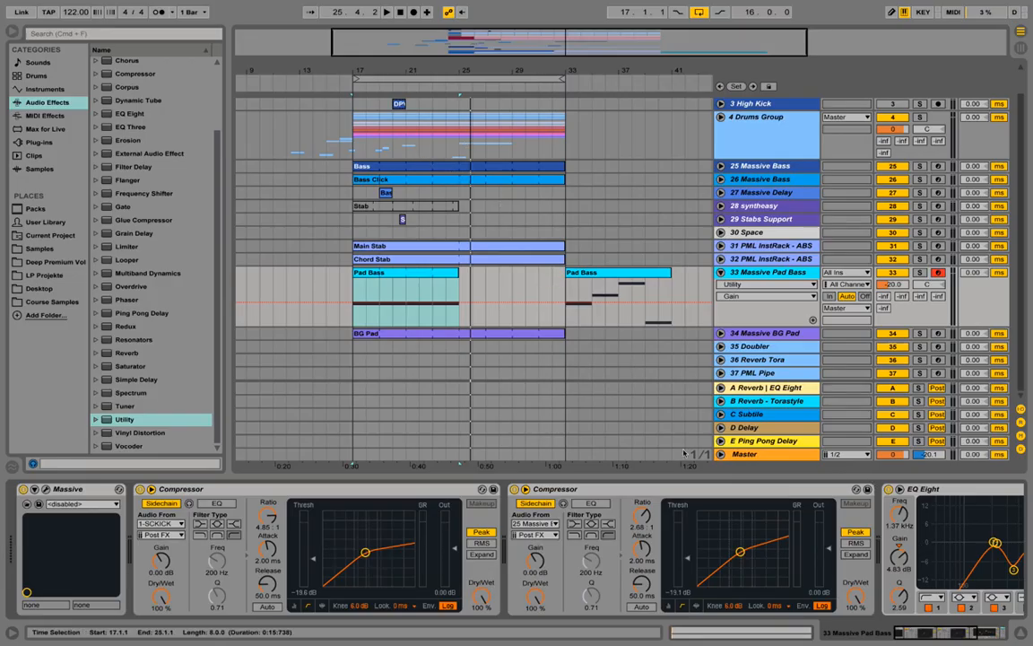
{"action": "left_click_drag", "start_coordinate": [924, 637], "coordinate": [948, 633]}
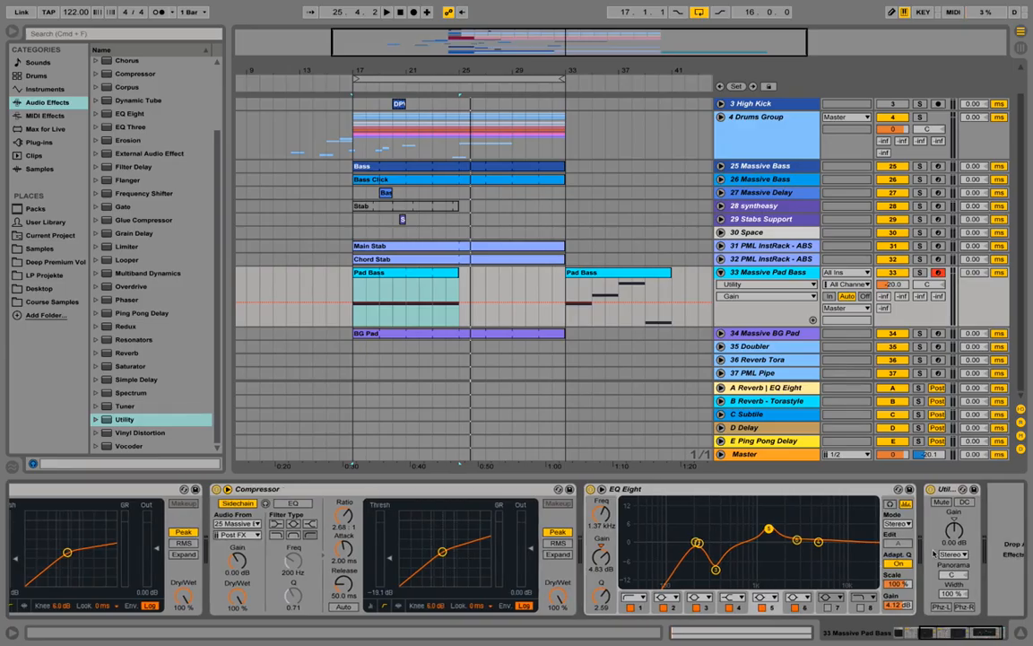